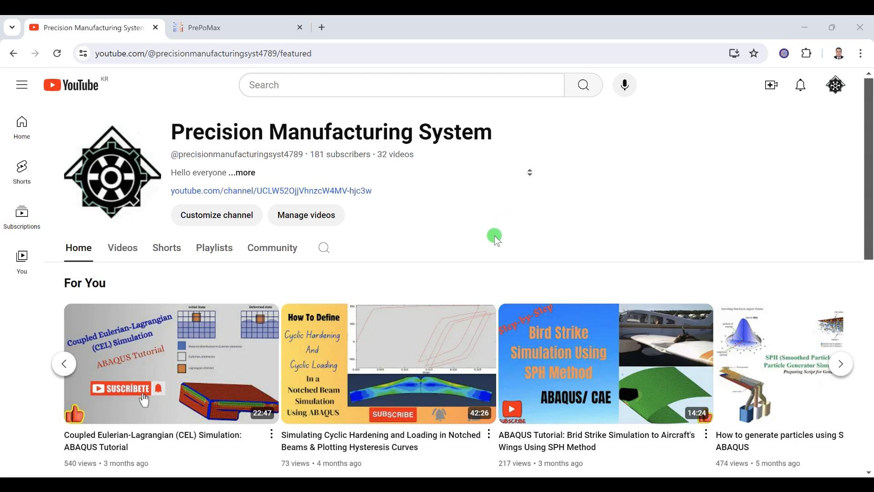
Step: Open the downloads page of the PrePoMax website and review the prerequisites, installation notes and available versions
left_click(223, 28)
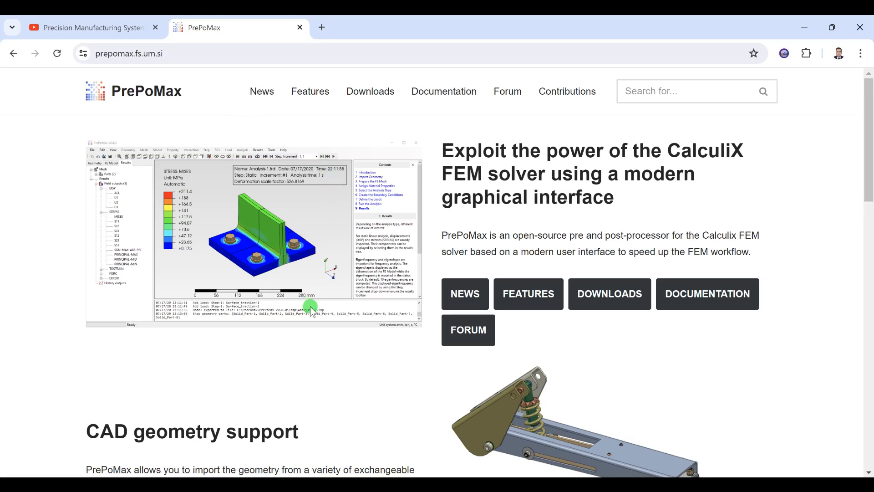
scroll(311, 307, "down", 5)
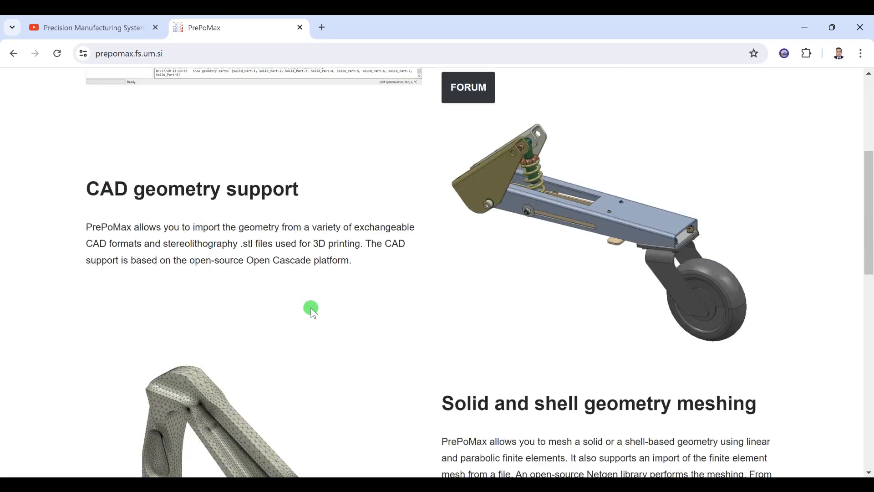
scroll(311, 308, "up", 5)
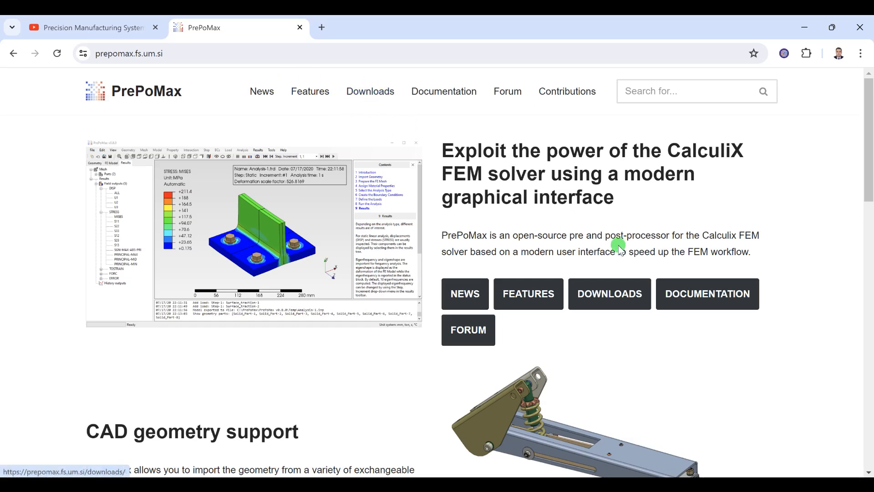
left_click(618, 295)
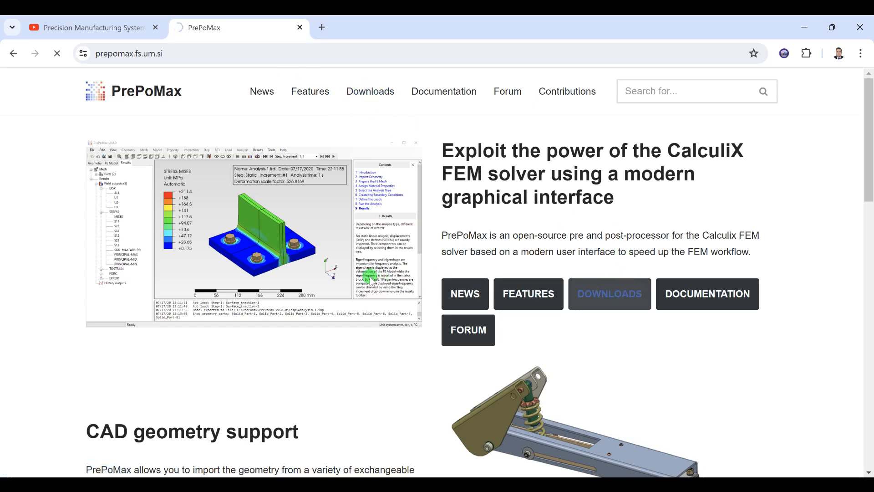
scroll(156, 304, "down", 3)
scroll(157, 304, "down", 5)
scroll(140, 254, "up", 8)
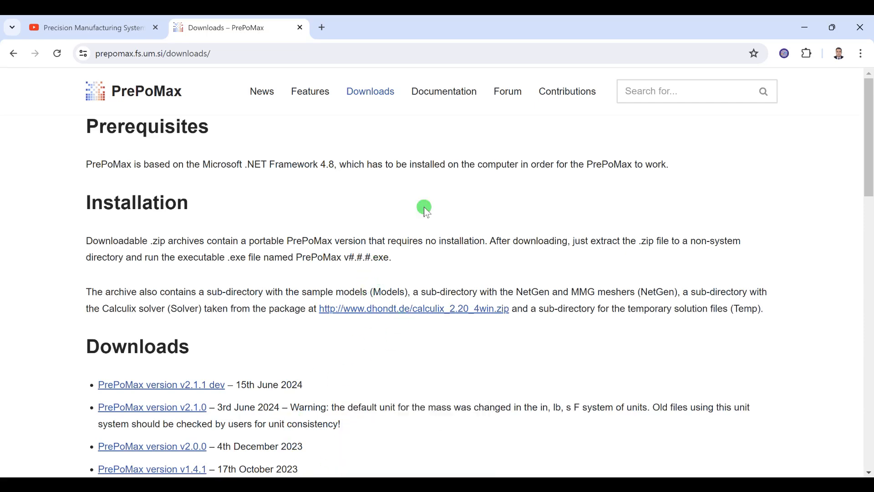
Step: Switch to File Explorer and open the inner PrePoMax v2.1.1 dev folder inside Downloads
left_click(313, 484)
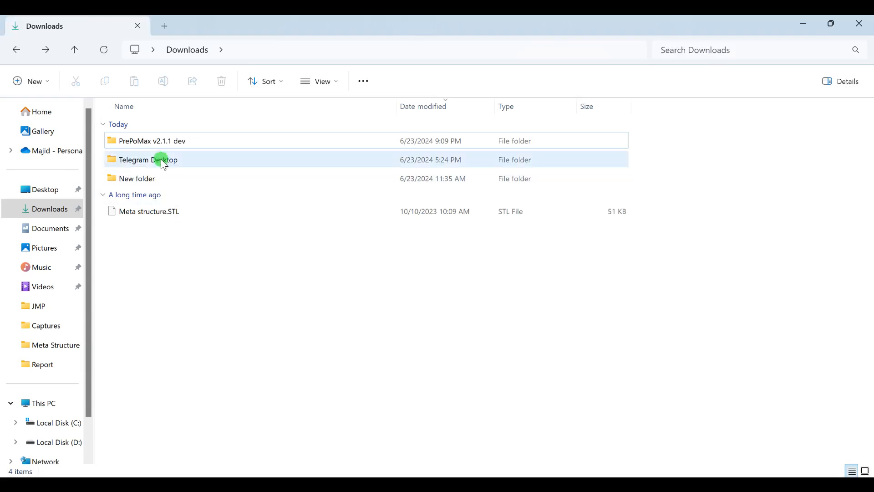
left_click(161, 141)
double_click(172, 142)
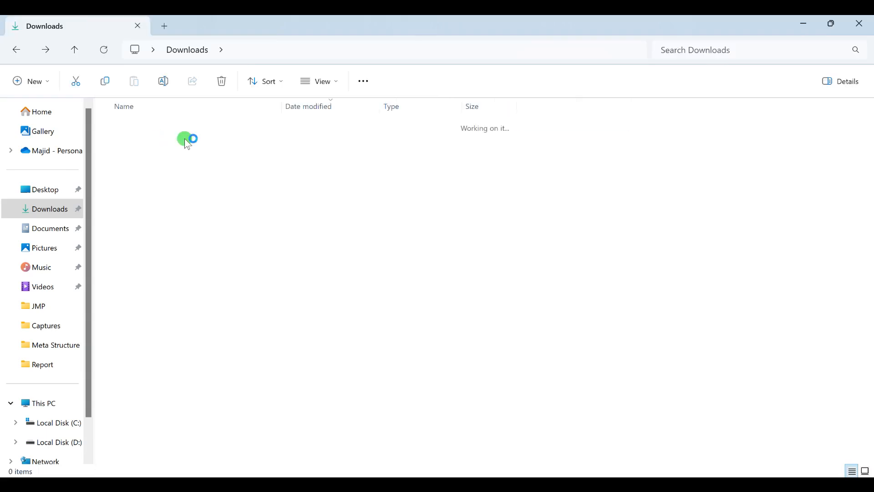
double_click(182, 144)
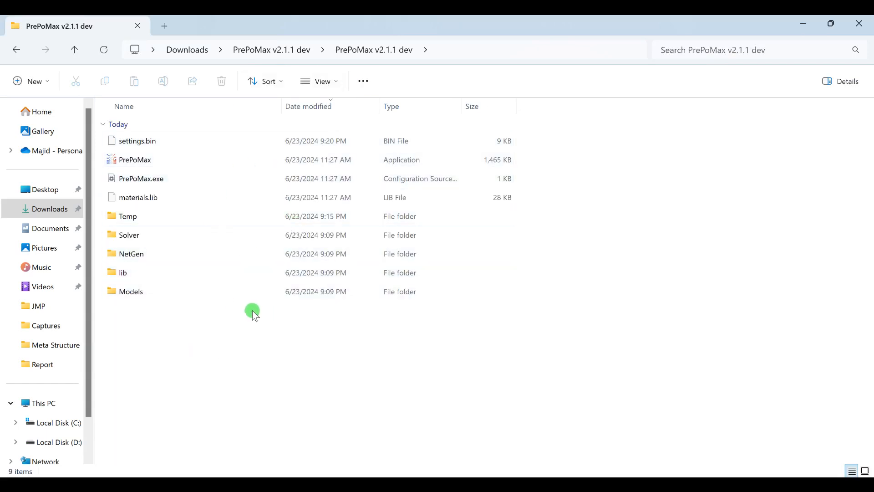
Step: Look through the sample files in the Models folder and return to the PrePoMax v2.1.1 dev folder
double_click(147, 289)
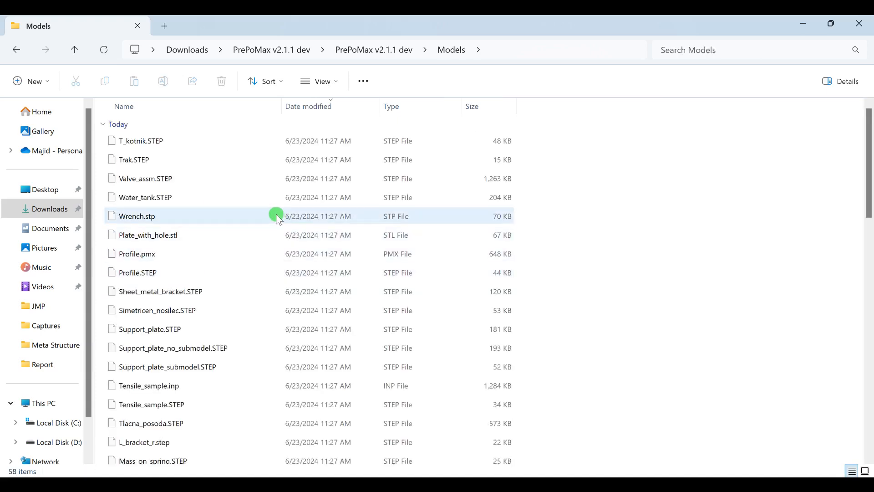
scroll(276, 215, "down", 6)
scroll(273, 215, "down", 8)
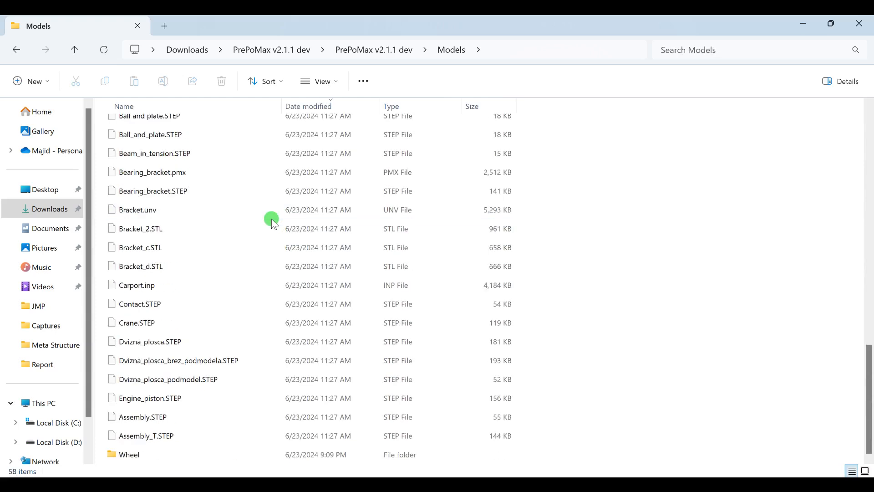
scroll(271, 219, "up", 3)
scroll(269, 223, "up", 10)
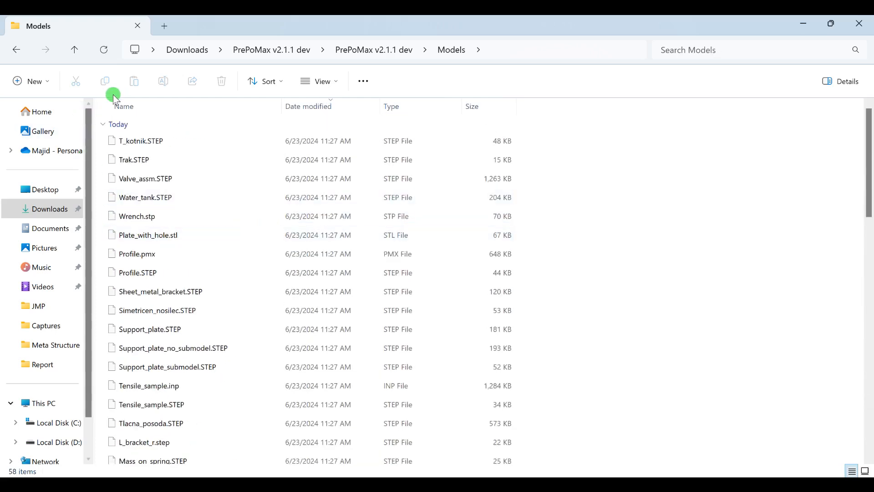
left_click(103, 50)
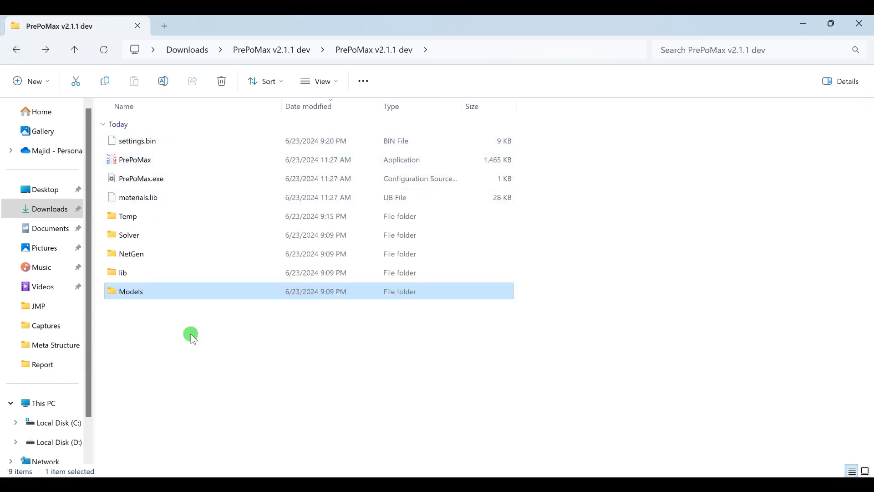
left_click(228, 380)
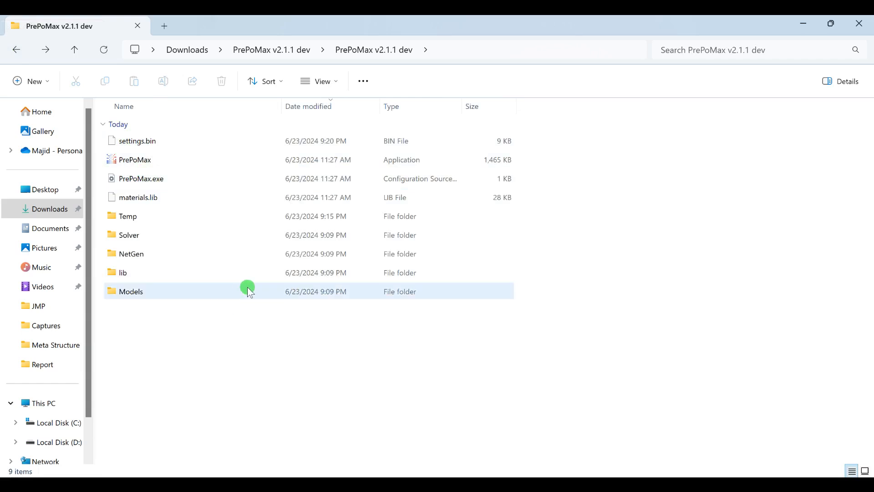
Step: Launch PrePoMax and create a new 3D model with the mm, ton, s, °C unit system
double_click(169, 162)
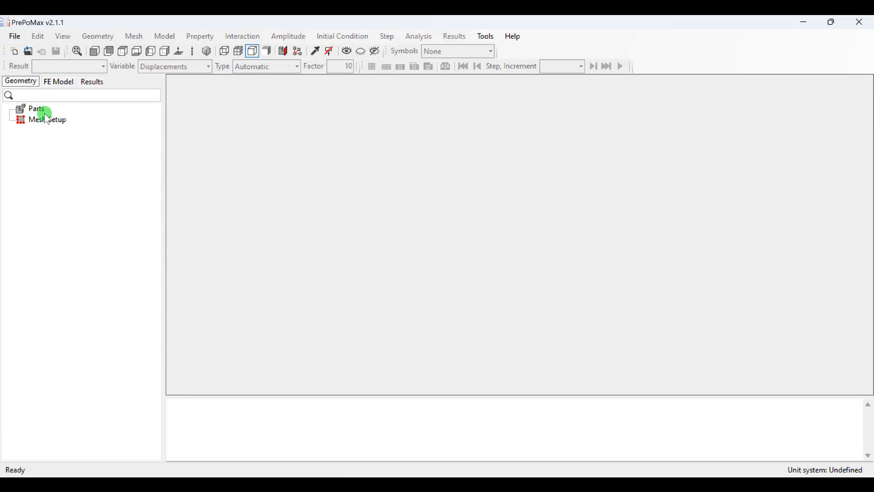
left_click(16, 54)
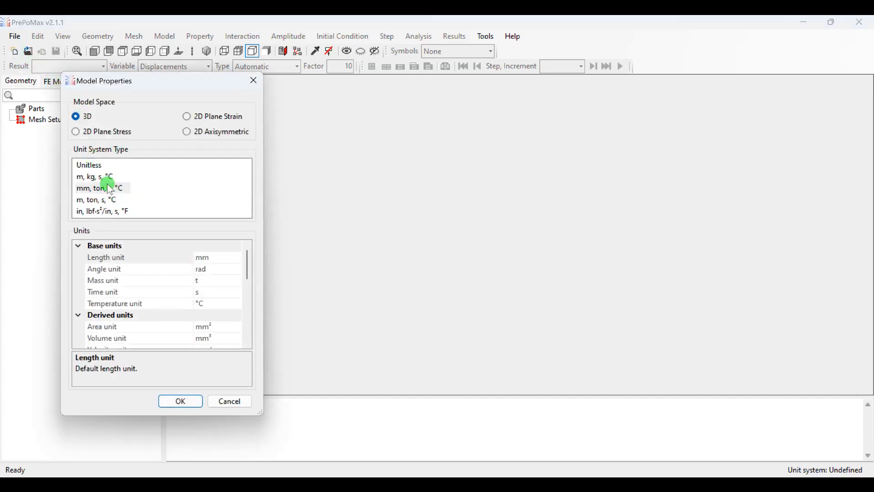
left_click(82, 192)
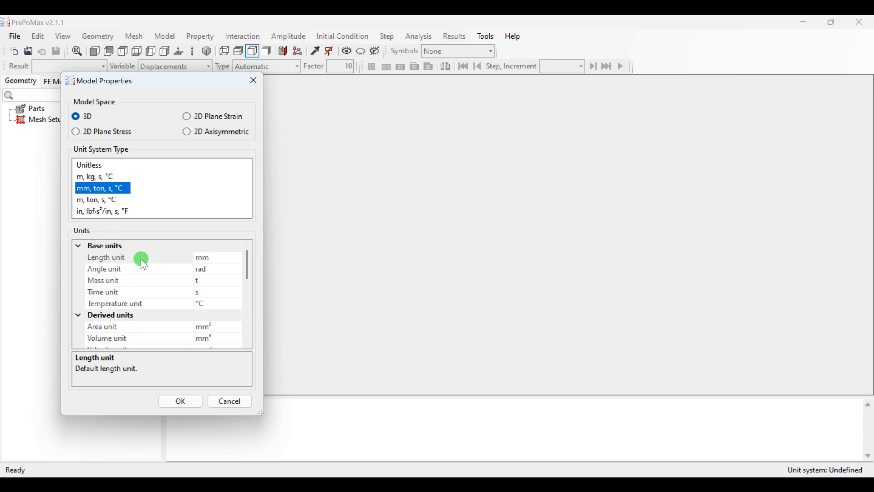
left_click(178, 403)
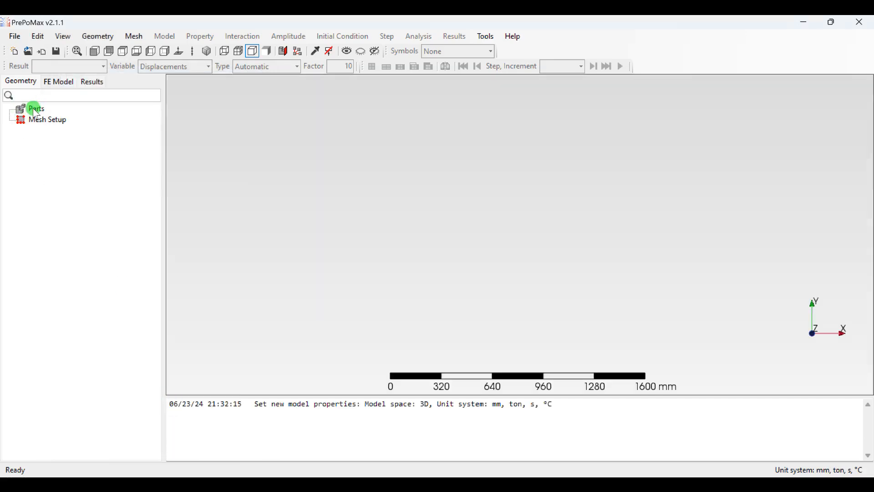
Step: Import the Meta structure.STL geometry from the Downloads folder and inspect the honeycomb part from several sides
left_click(44, 51)
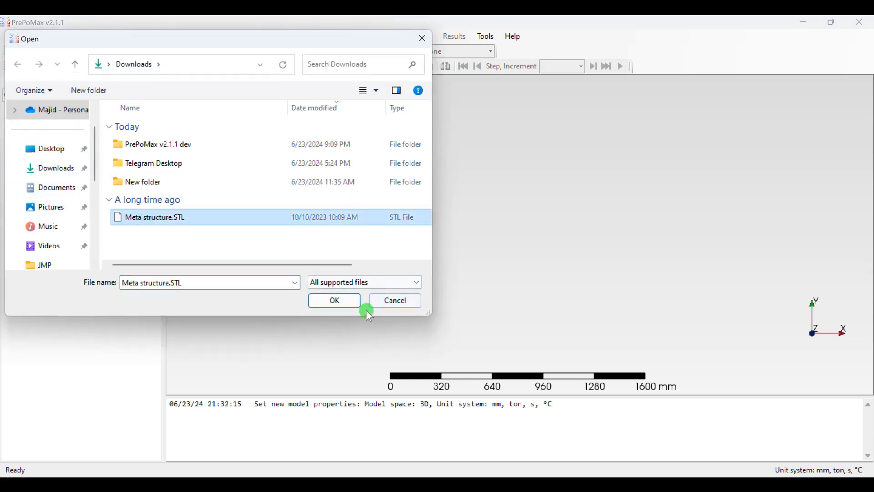
left_click(340, 301)
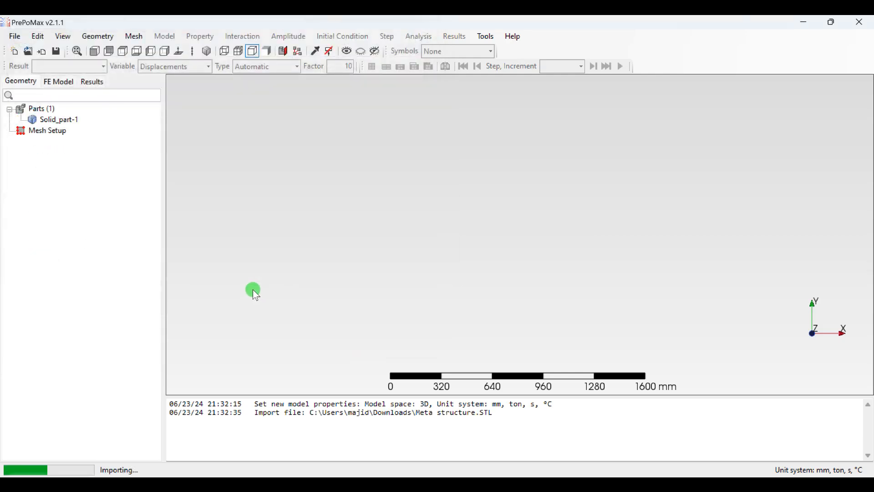
middle_click_drag(514, 294, 500, 220)
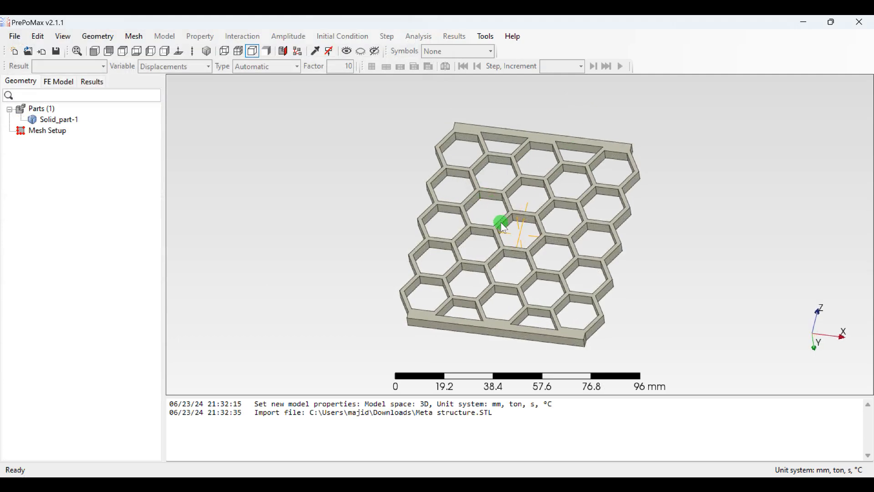
right_click(482, 276)
left_click(364, 200)
middle_click_drag(370, 182, 484, 245)
right_click(495, 253)
middle_click_drag(399, 241, 452, 230)
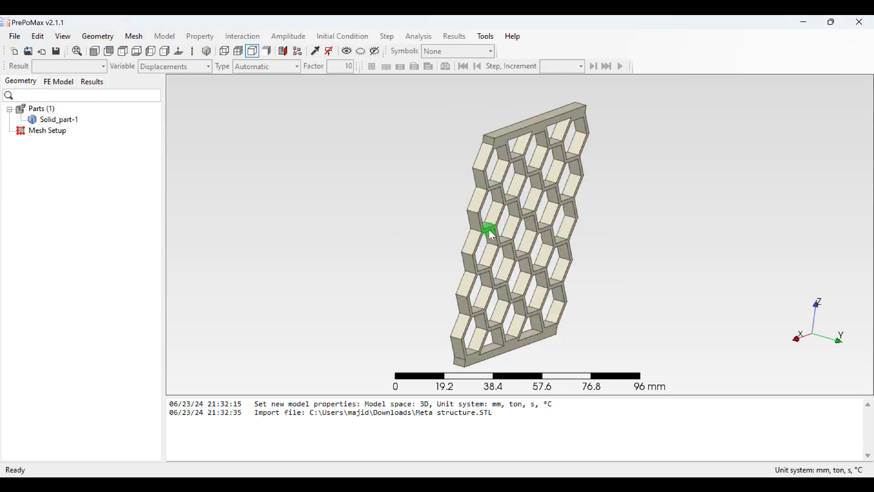
middle_click_drag(593, 247, 332, 247)
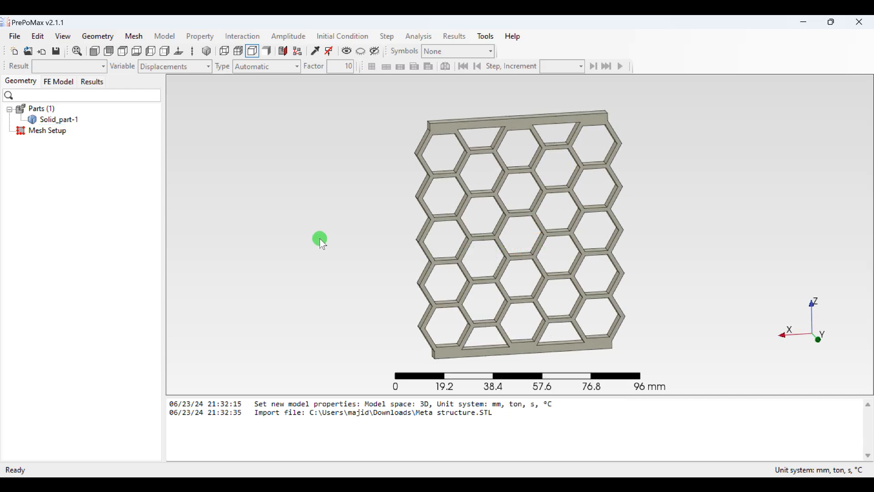
Step: Create a Meshing Parameters mesh setup item and assign it to the whole honeycomb part
right_click(40, 132)
left_click(43, 139)
left_click(103, 118)
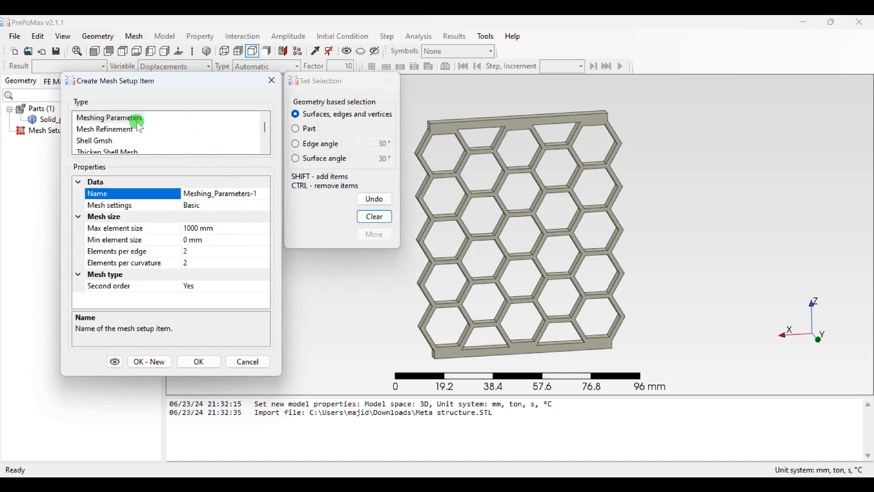
left_click(296, 129)
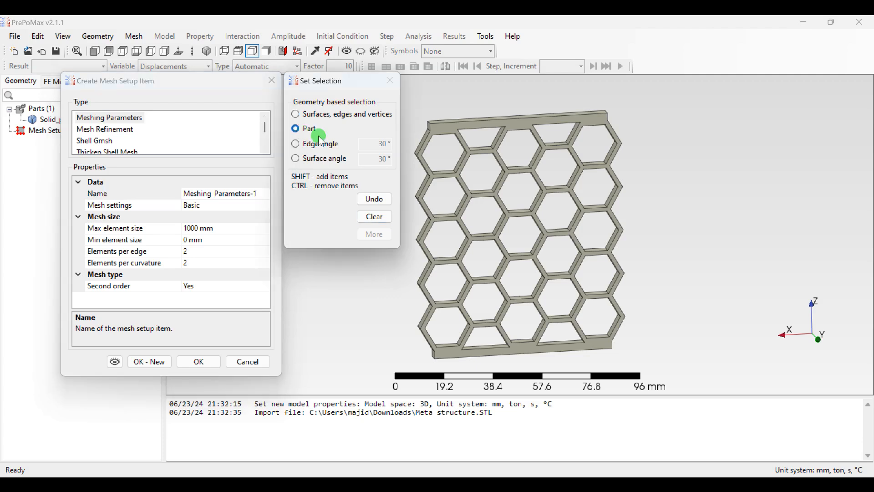
left_click(470, 132)
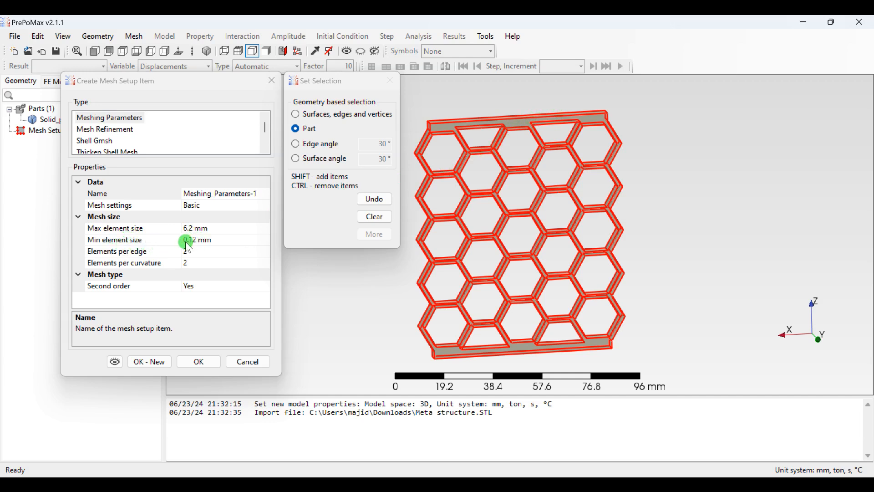
Step: Set the minimum and maximum element size of the meshing parameters to 1 mm
left_click(200, 239)
left_click_drag(197, 240, 180, 249)
type("1")
left_click(199, 228)
left_click(187, 229)
type("1")
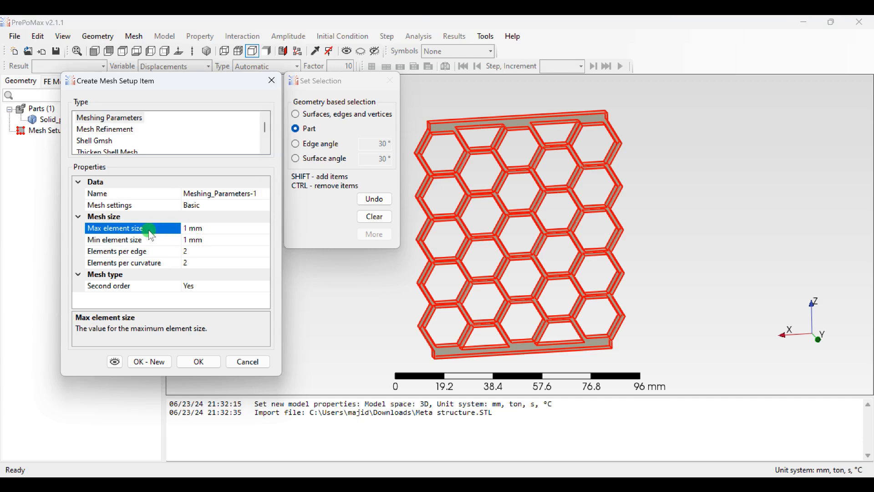
Step: Set the second order option of the mesh type to No
left_click(261, 287)
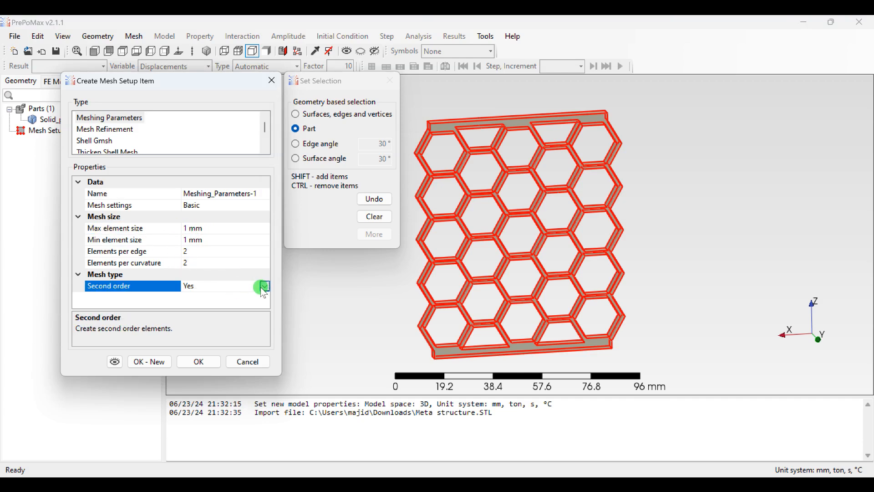
left_click(264, 287)
left_click(200, 309)
Step: Switch the mesh settings to Advanced to examine the size, optimization, type and operation options, and return them to Basic
left_click(258, 204)
left_click(259, 203)
left_click(217, 218)
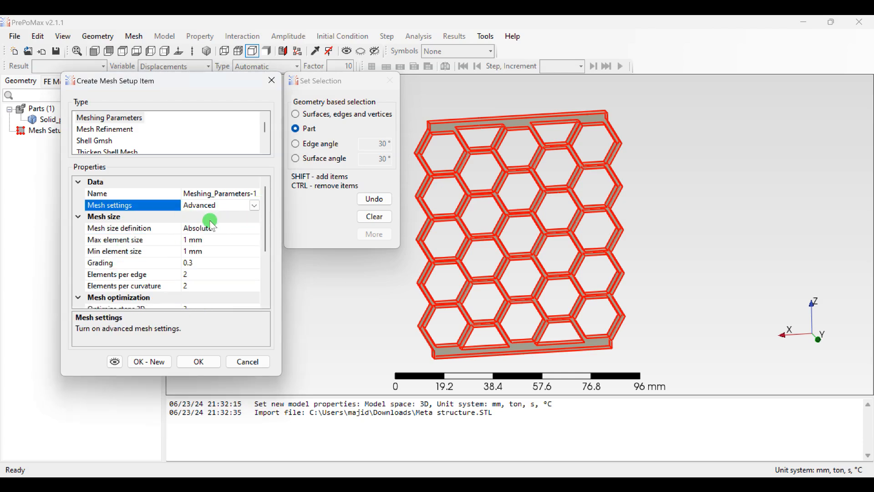
scroll(198, 233, "down", 2)
scroll(199, 233, "up", 2)
scroll(176, 250, "down", 2)
scroll(176, 250, "up", 2)
scroll(182, 236, "down", 1)
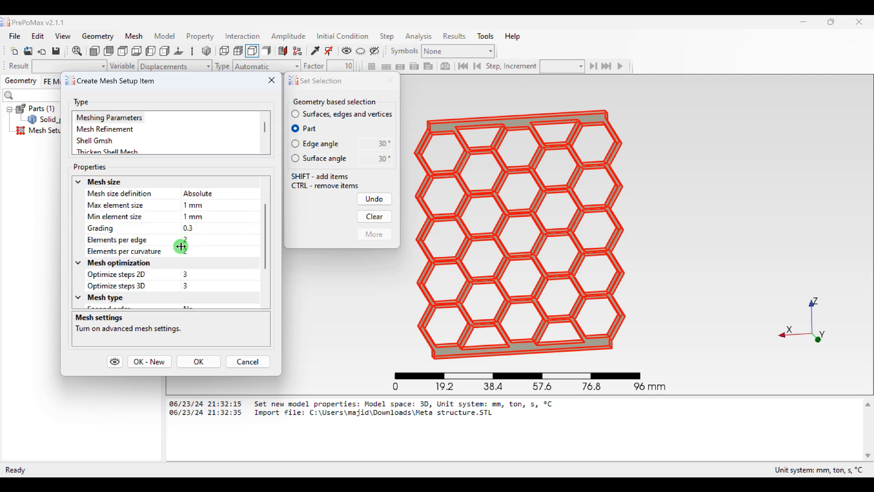
scroll(174, 277, "down", 1)
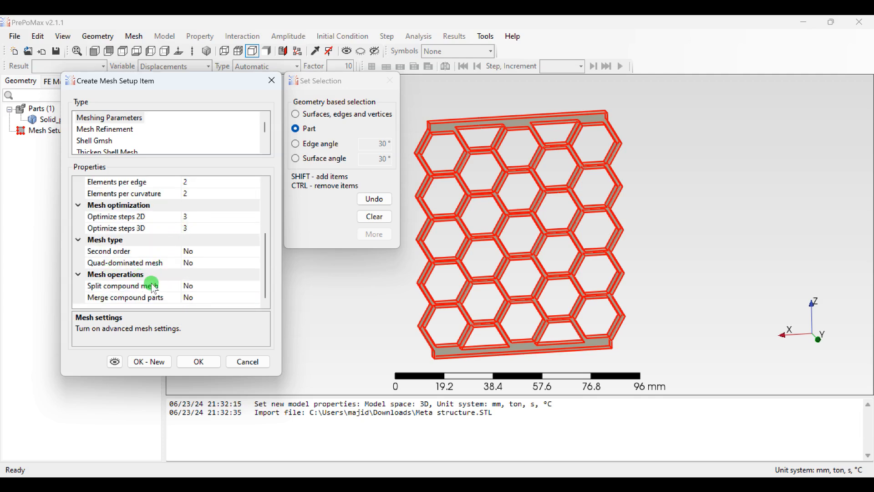
scroll(156, 282, "up", 3)
left_click(254, 206)
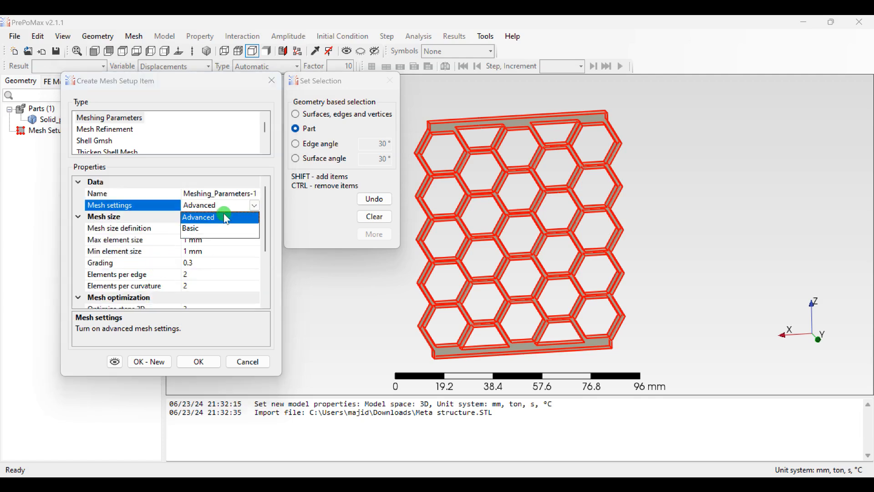
left_click(187, 229)
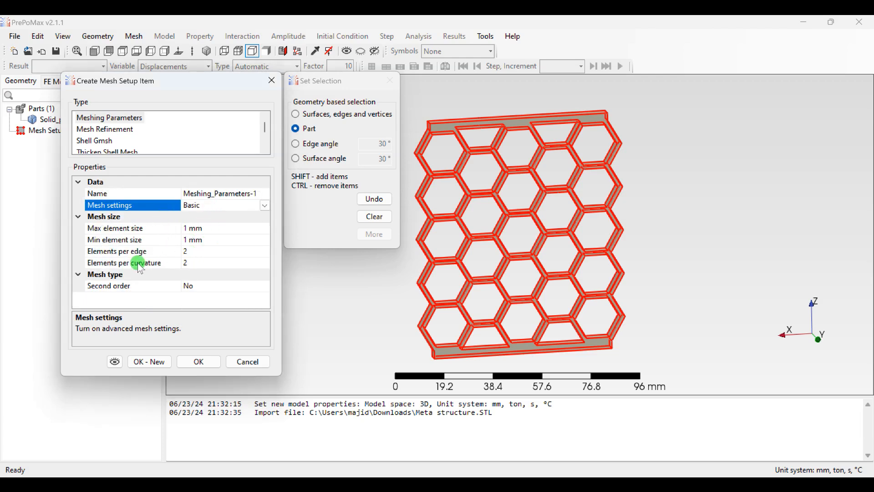
Step: Save the meshing parameters to the mesh setup and clear the selection of the part
left_click(188, 362)
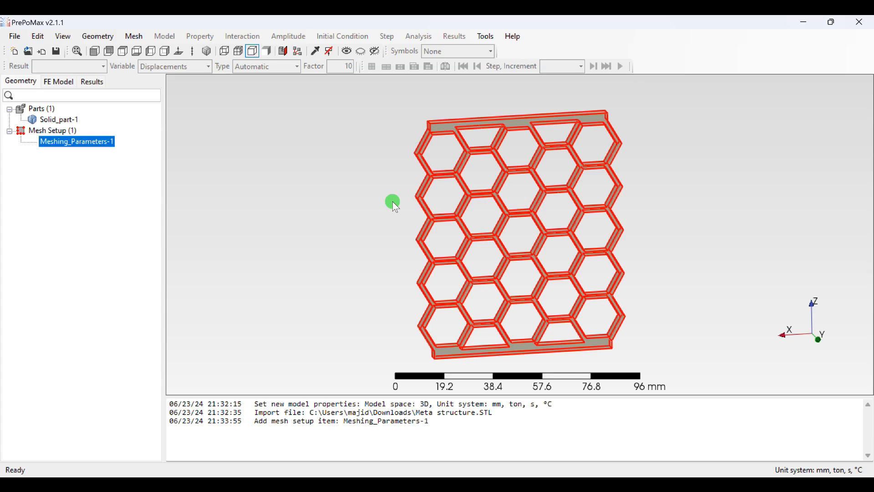
left_click(402, 201)
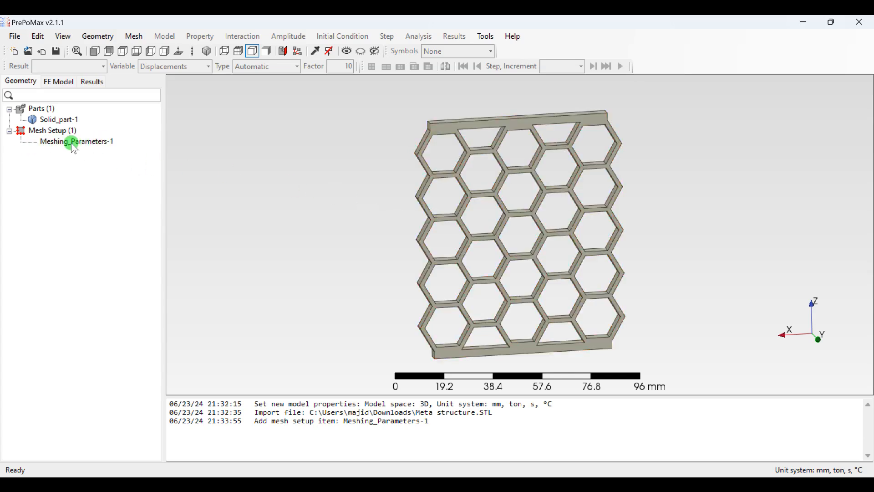
Step: Create the finite element mesh of Solid_part-1 and clear the part selection
right_click(55, 121)
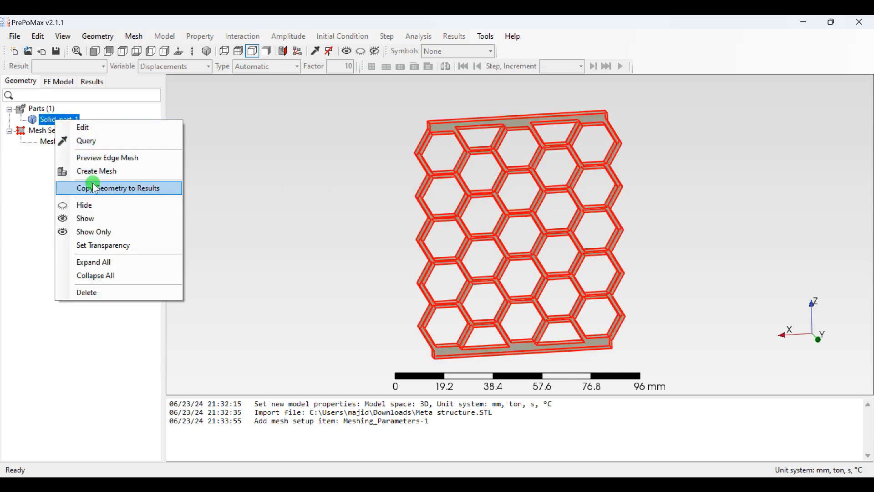
left_click(99, 172)
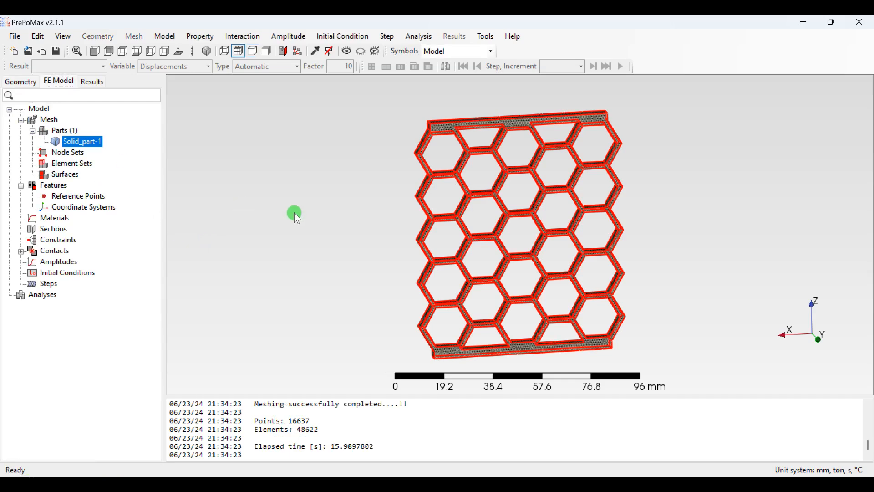
left_click(324, 179)
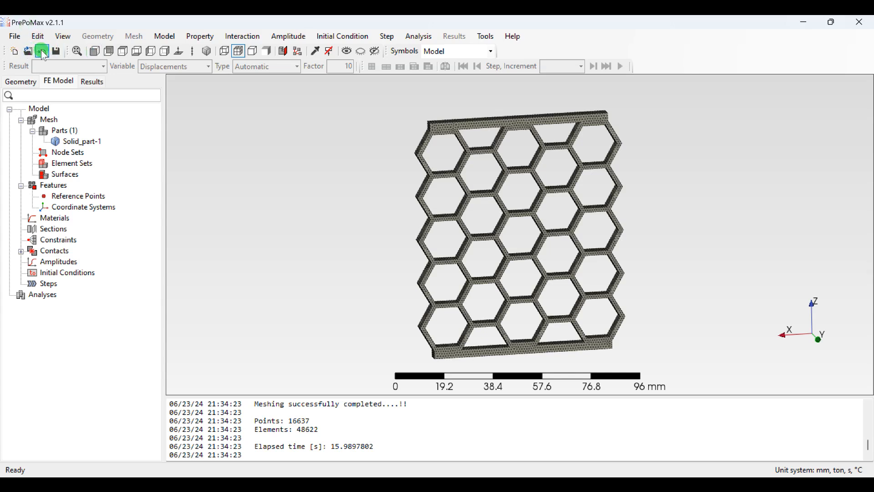
Step: Save the model as Meta in the Tutorial folder inside PrePoMax v2.1.1 dev
left_click(17, 36)
left_click(41, 121)
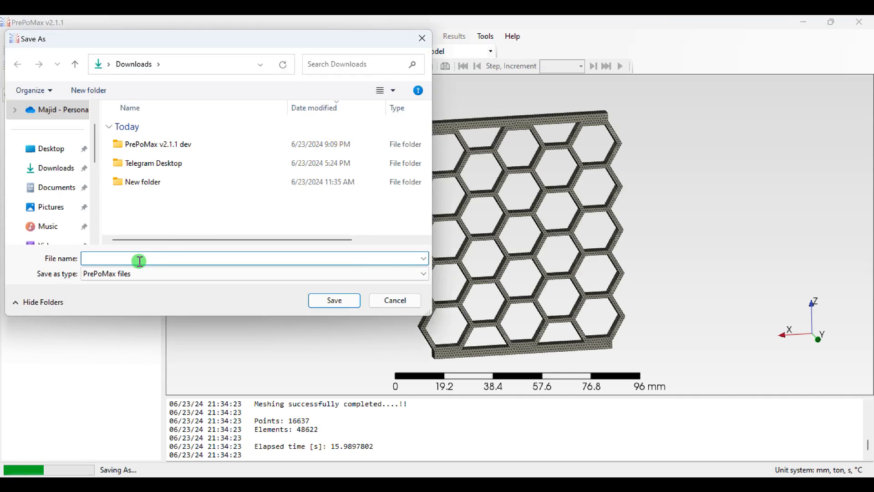
double_click(167, 146)
left_click(144, 164)
double_click(158, 166)
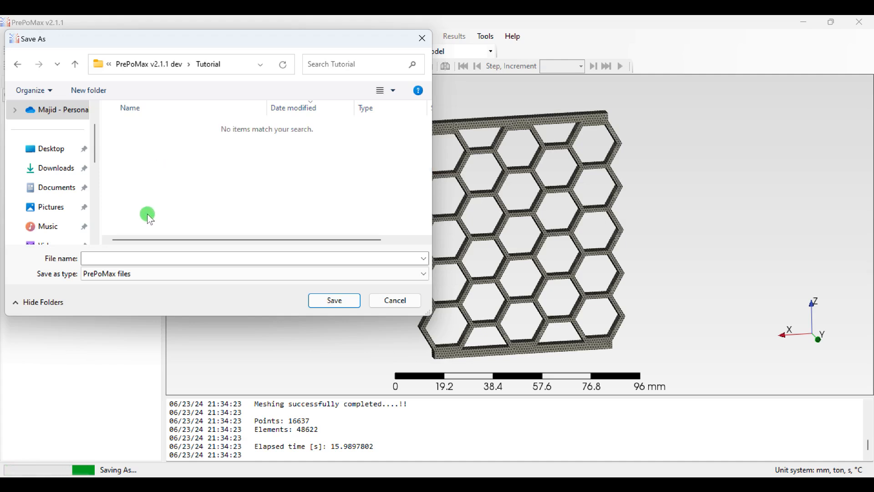
left_click(124, 256)
type("Meta")
left_click(337, 301)
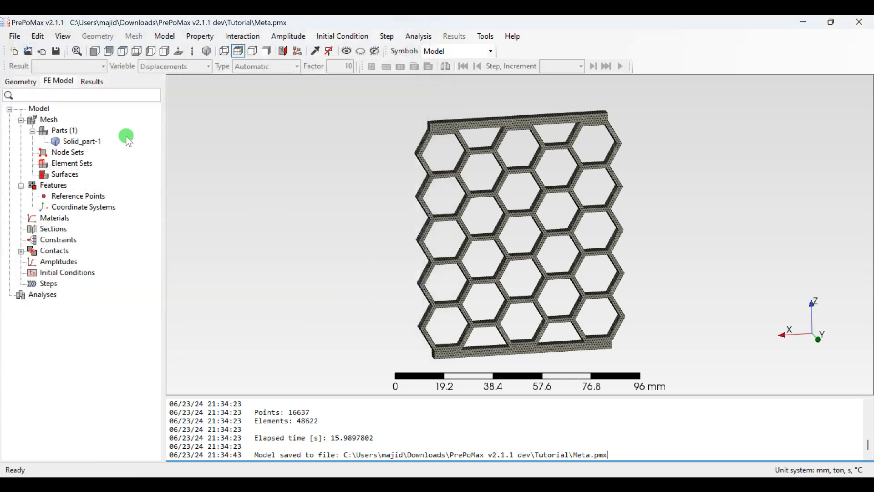
Step: Create a node set named Node_Set-Upper from the top face of the upper bar of the honeycomb
left_click(462, 177)
right_click(462, 176)
left_click(363, 187)
middle_click_drag(363, 188, 391, 211)
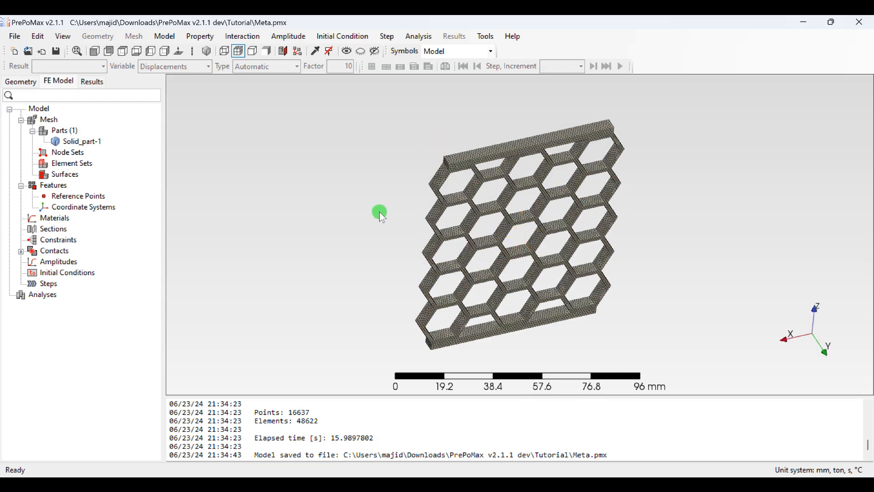
left_click(136, 51)
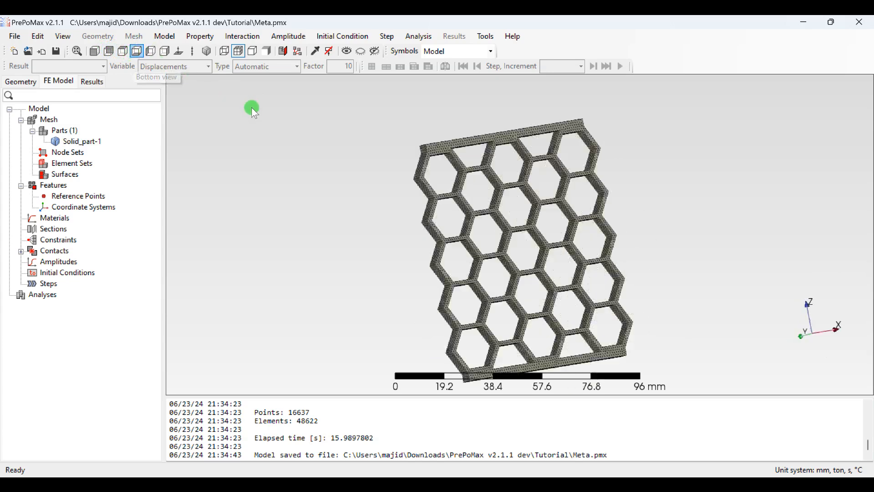
right_click(67, 153)
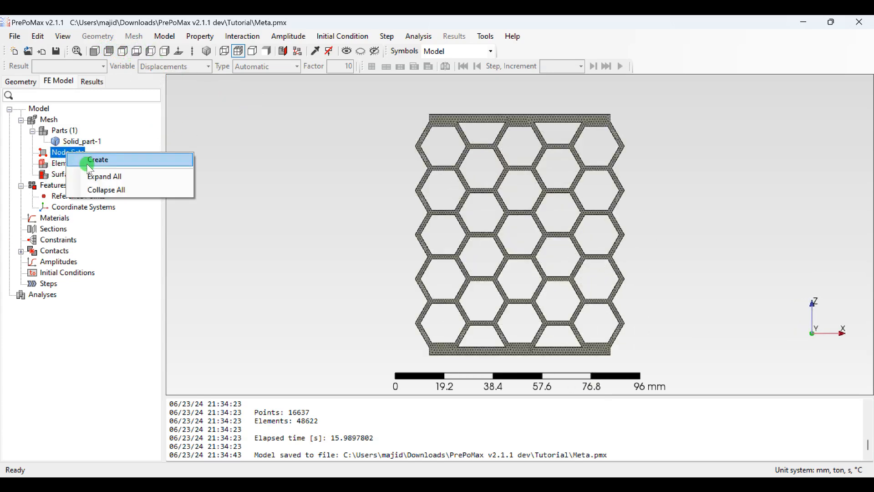
left_click(89, 163)
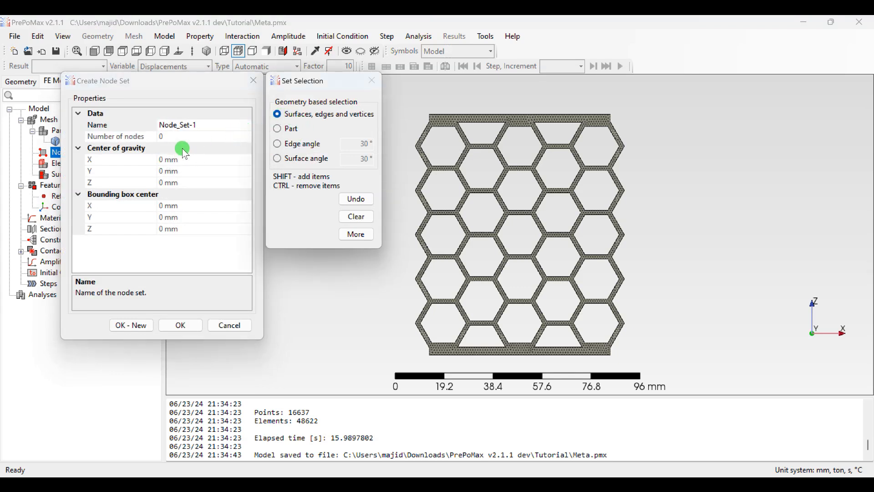
left_click(206, 123)
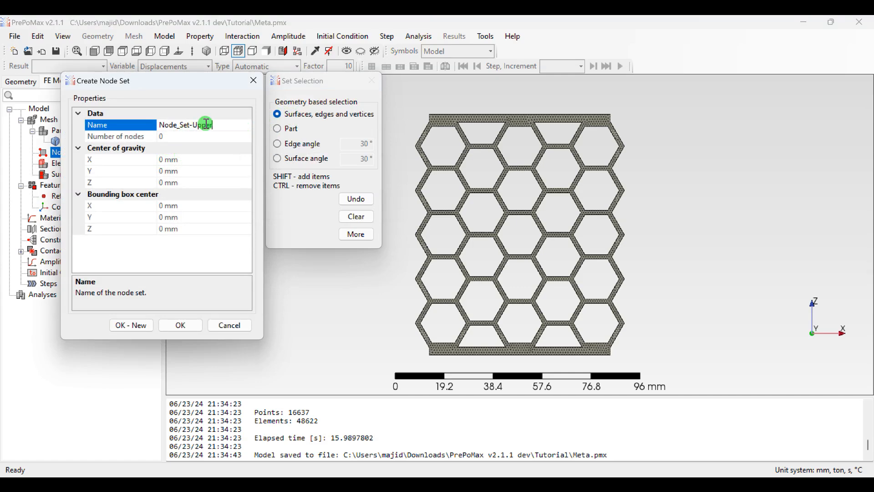
middle_click_drag(418, 275, 488, 176)
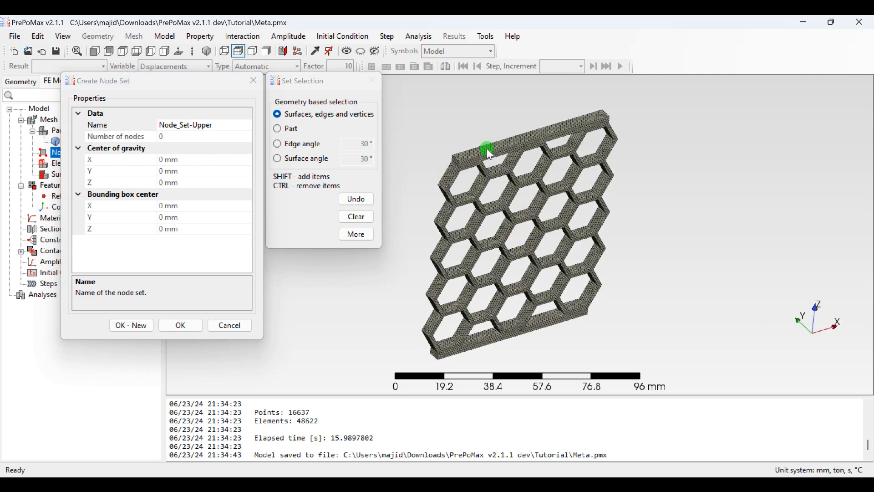
left_click(487, 149)
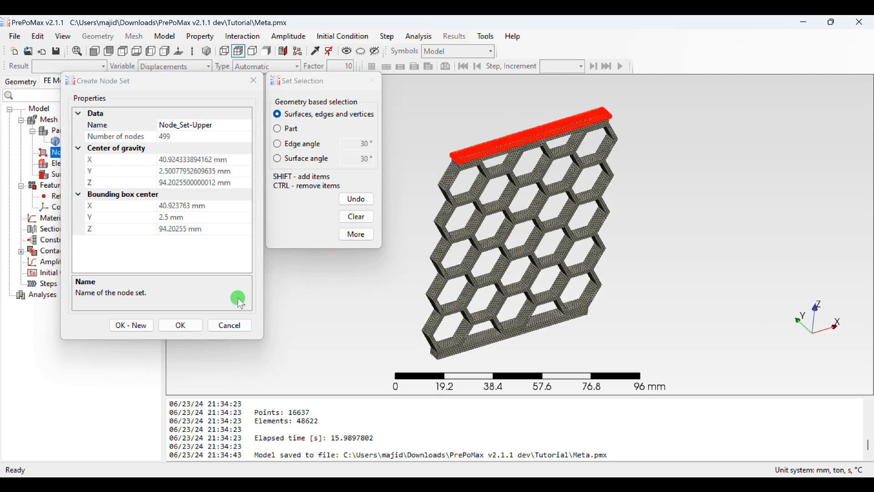
left_click(145, 326)
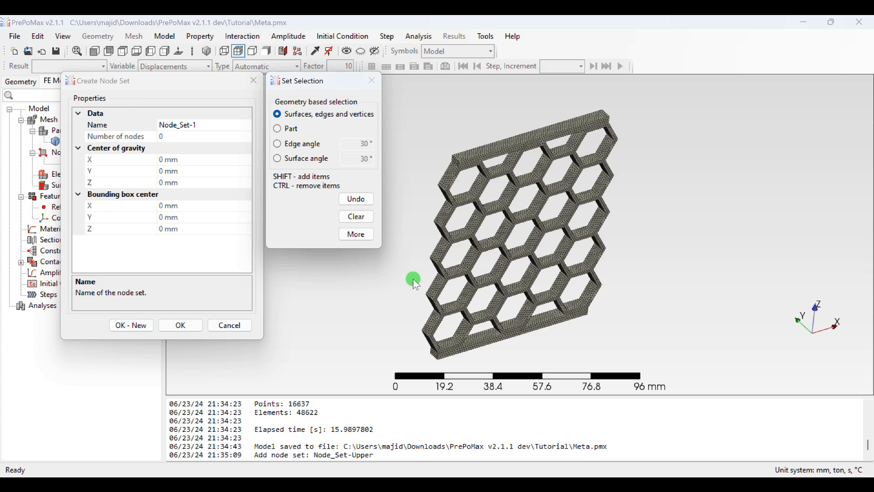
Step: Create a node set named Node_Set-Bottom from the underside face of the lower bar and clear the selection
left_click(209, 125)
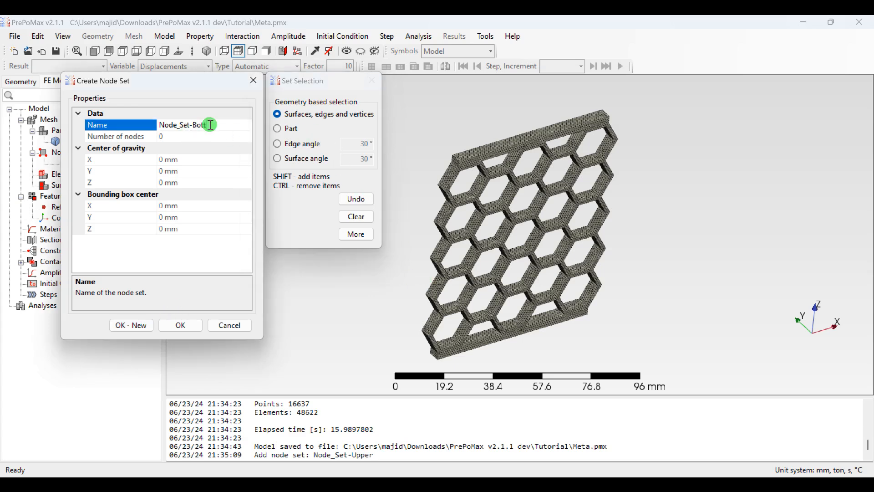
right_click(506, 236)
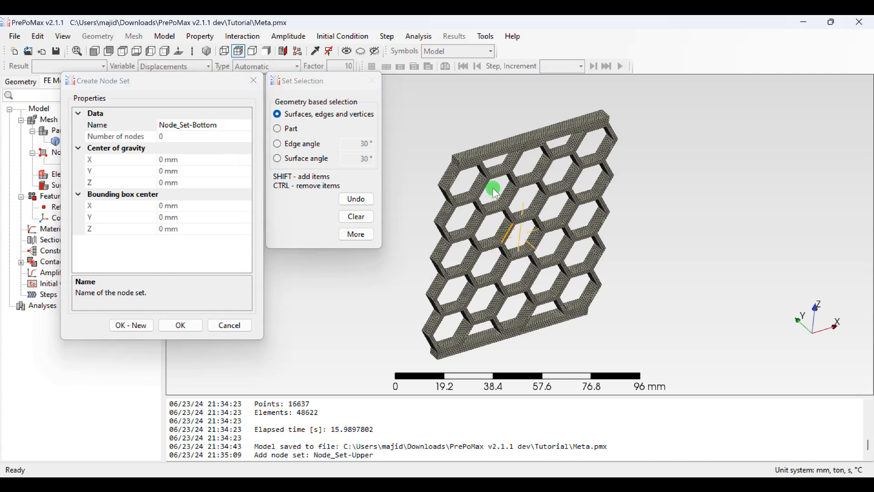
left_click(426, 127)
middle_click_drag(679, 267, 612, 137)
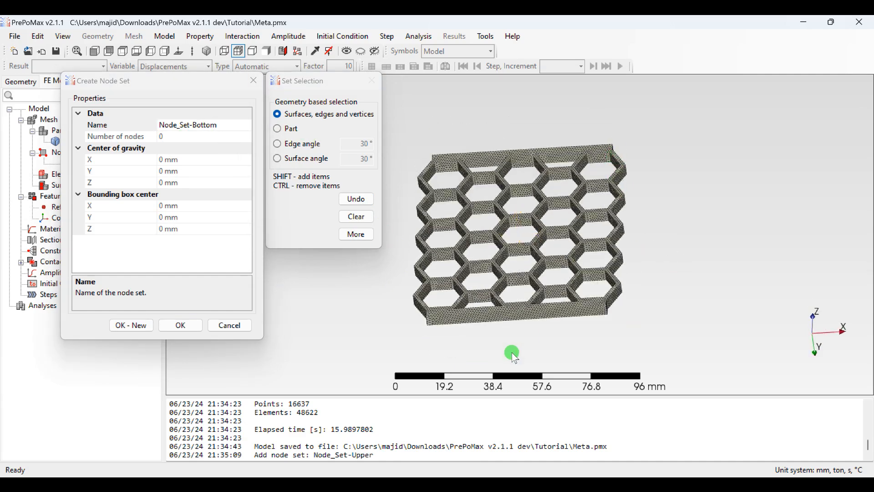
left_click(509, 315)
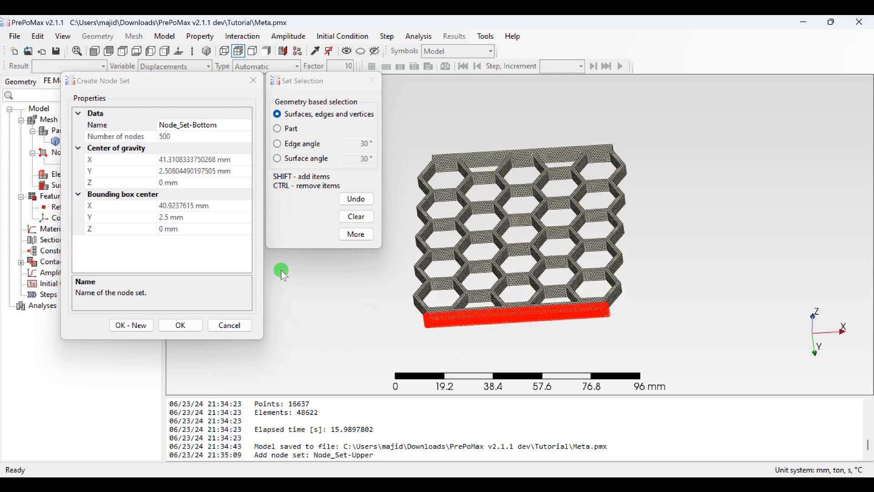
left_click(173, 326)
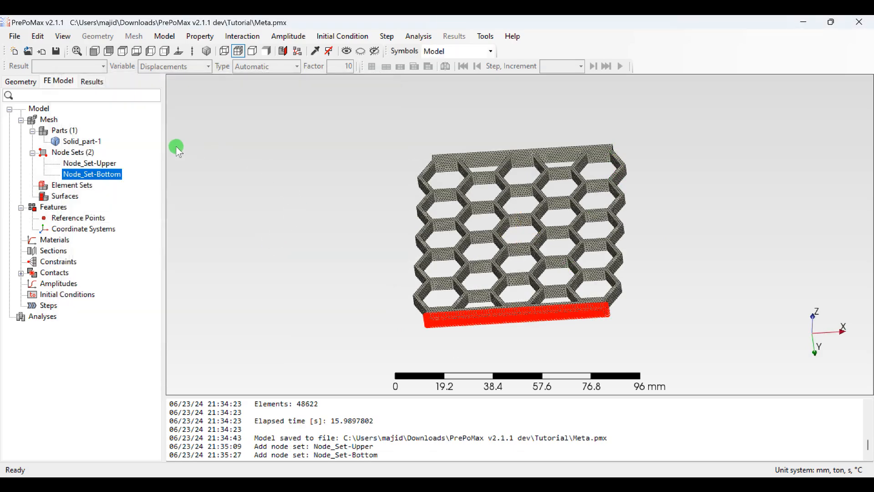
left_click(177, 147)
Step: Start a new material and add the Elastic model to it
left_click_drag(389, 120, 456, 207)
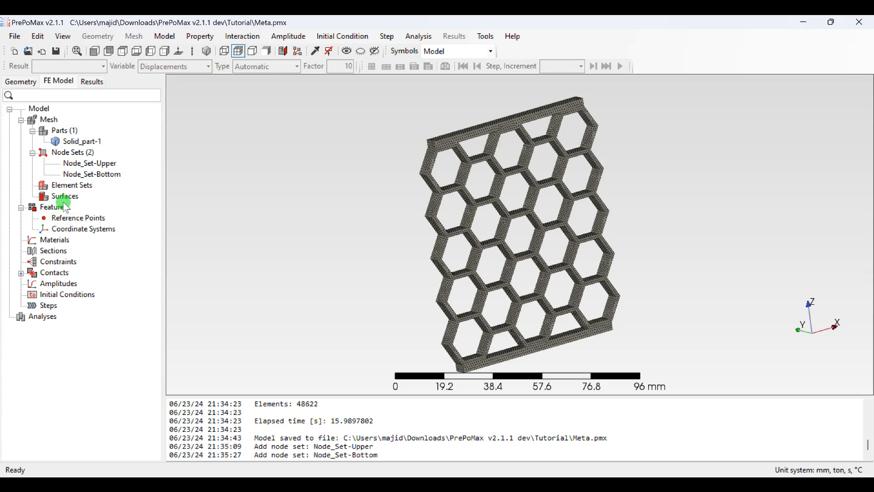
double_click(54, 243)
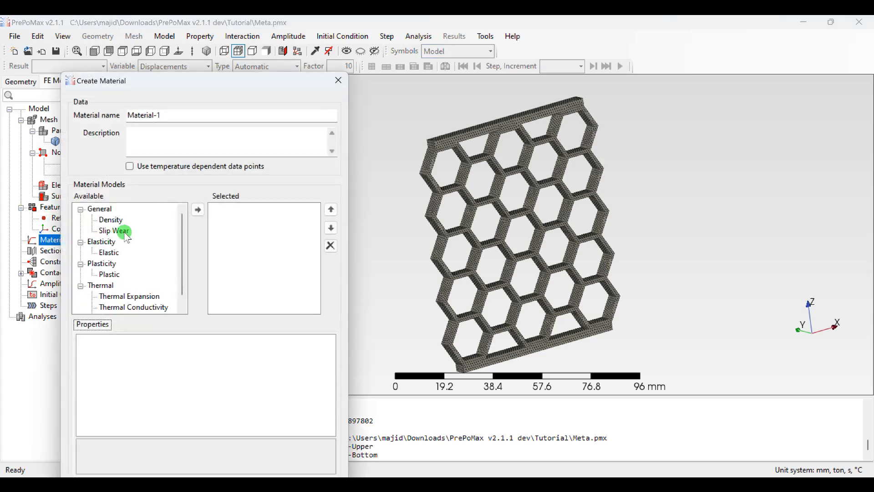
left_click(109, 253)
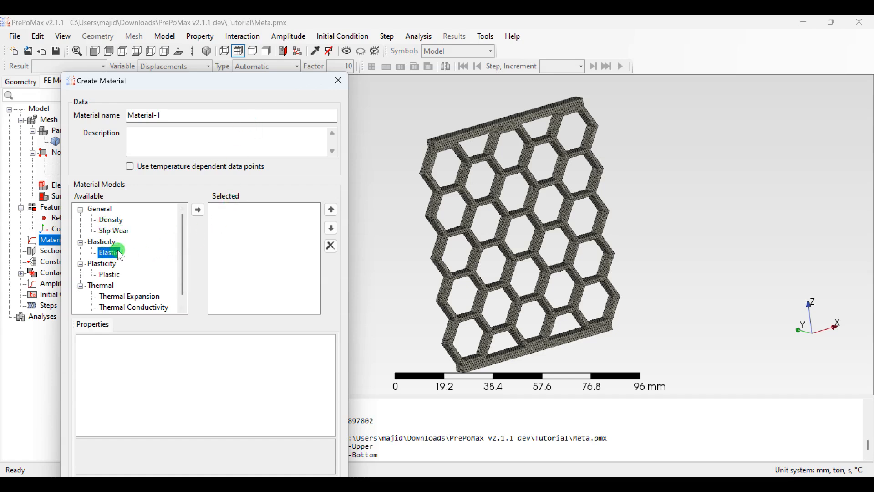
left_click(199, 210)
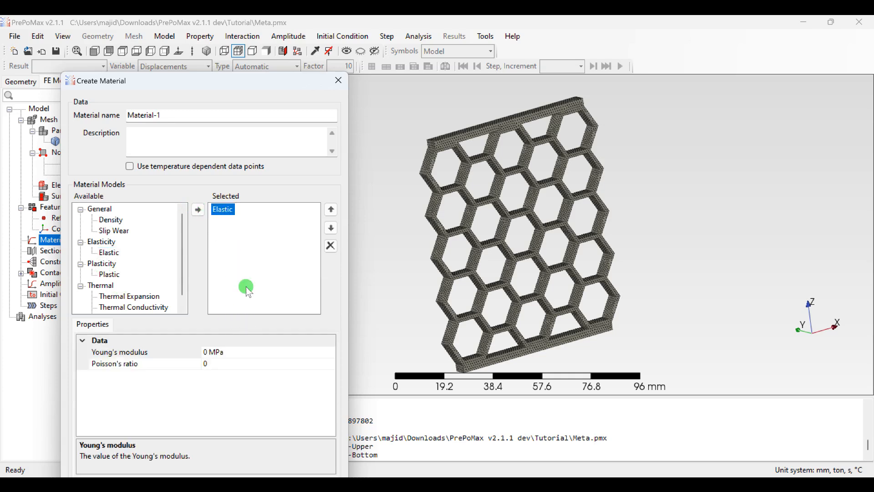
Step: Set Young's modulus to 1900 MPa and Poisson's ratio to 0.3, and save the material
left_click(206, 354)
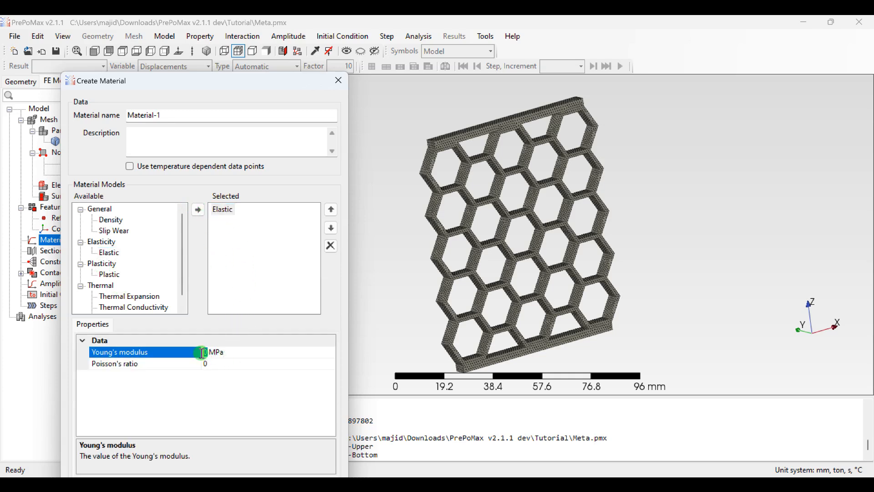
type("1900")
left_click(271, 360)
left_click(224, 365)
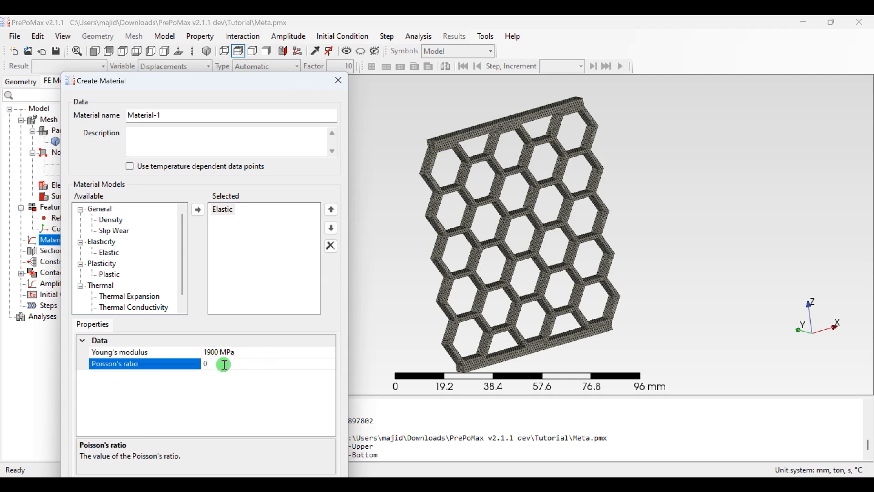
type(".3")
left_click_drag(184, 84, 192, 52)
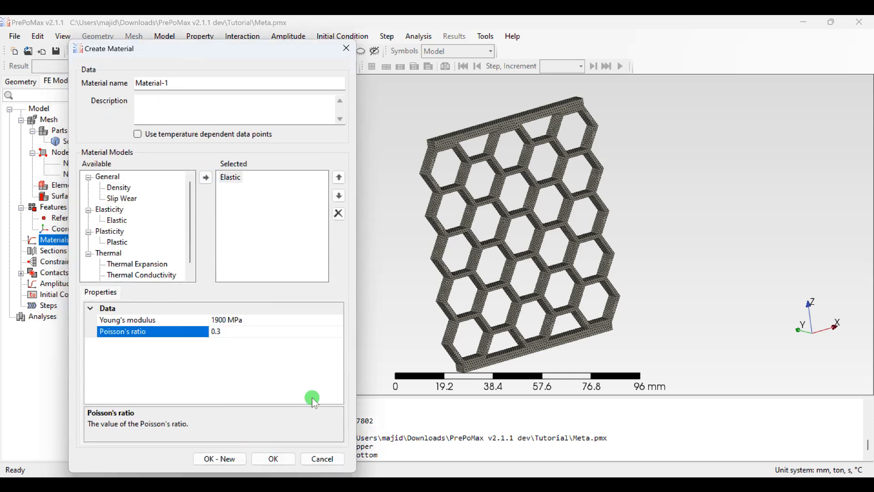
left_click(274, 459)
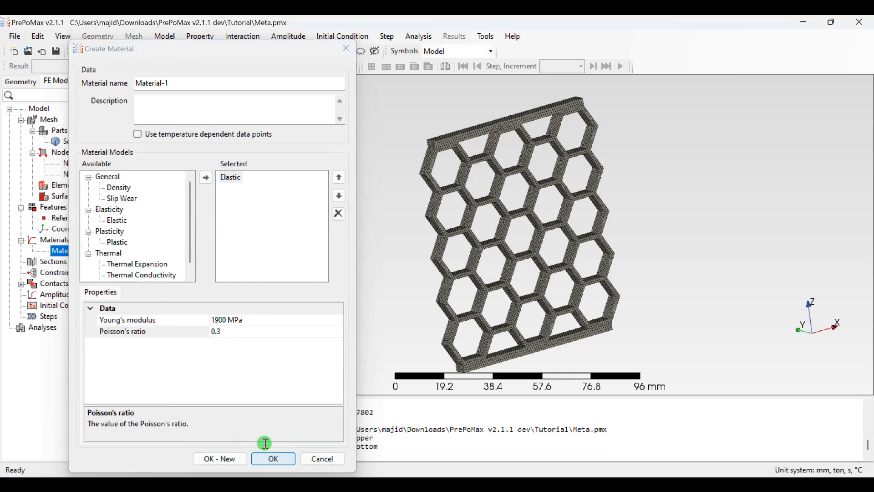
Step: Start a solid section and set its region type to Part name for Solid_part-1
left_click(54, 262)
double_click(60, 266)
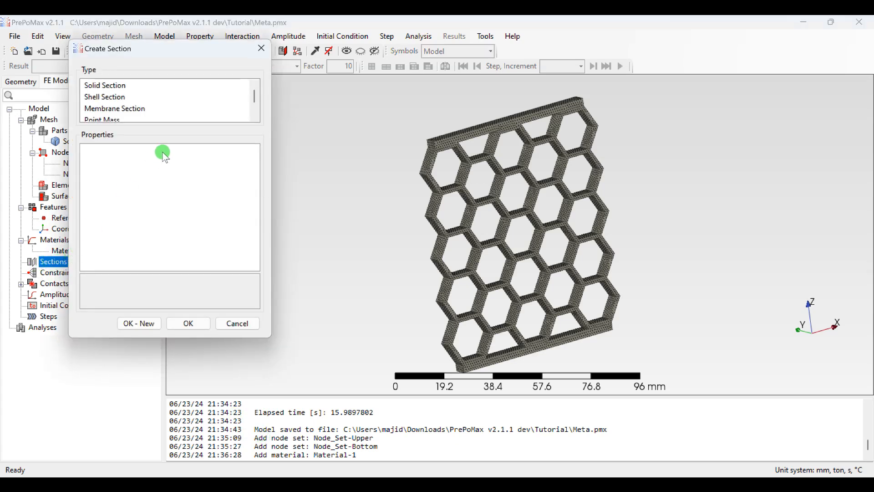
left_click(106, 87)
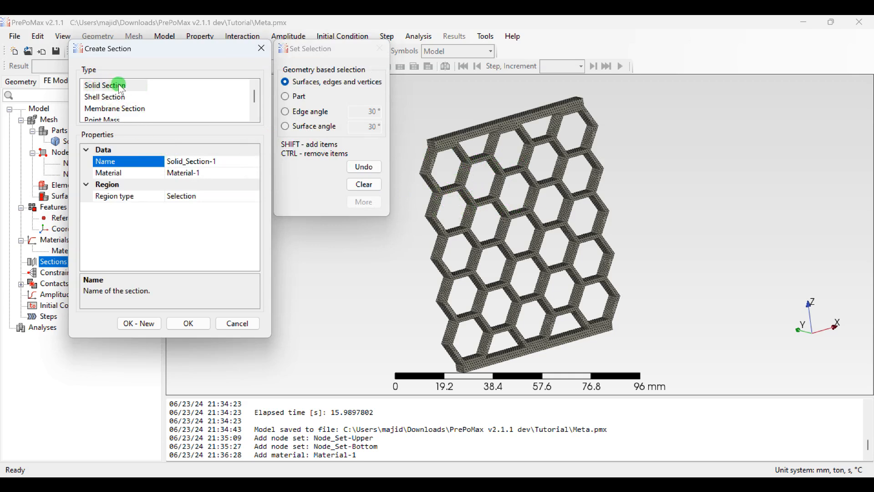
left_click(287, 96)
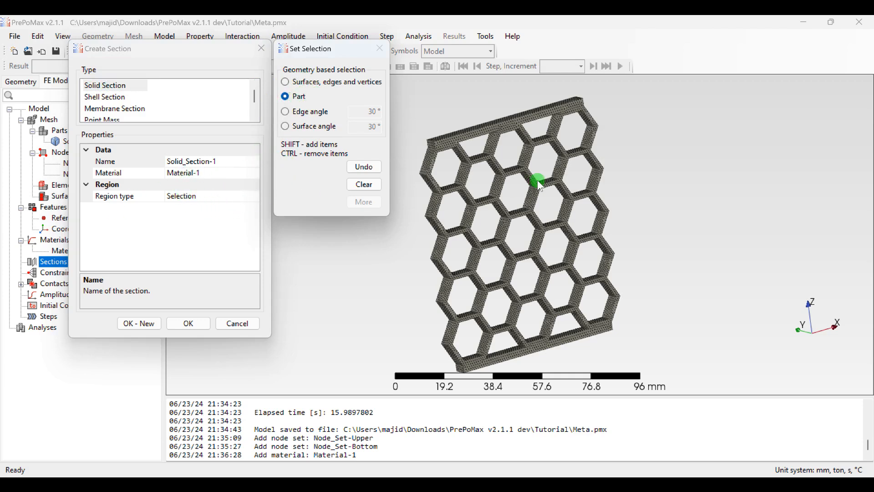
left_click(240, 196)
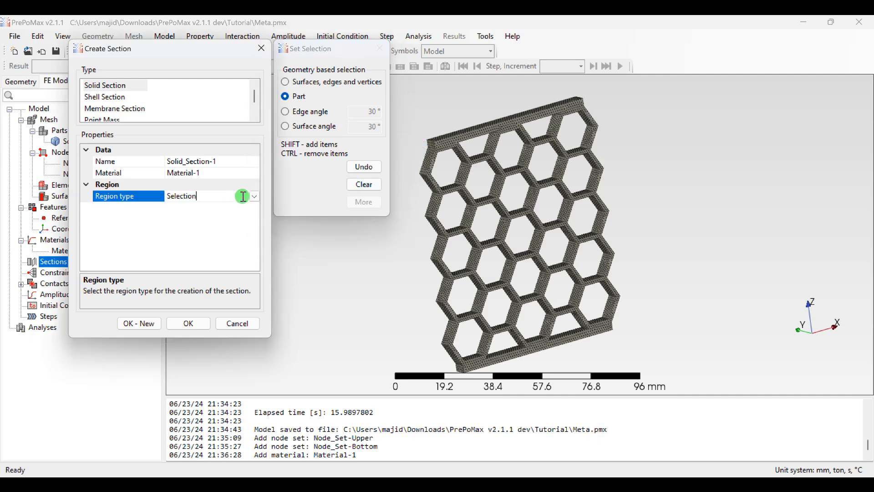
left_click(254, 196)
left_click(201, 223)
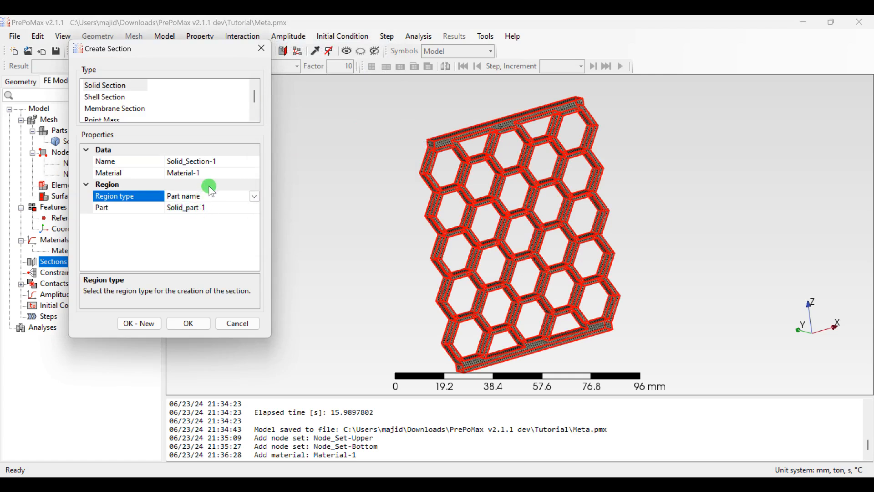
Step: Choose Material-1 as the material of the solid section
left_click(239, 173)
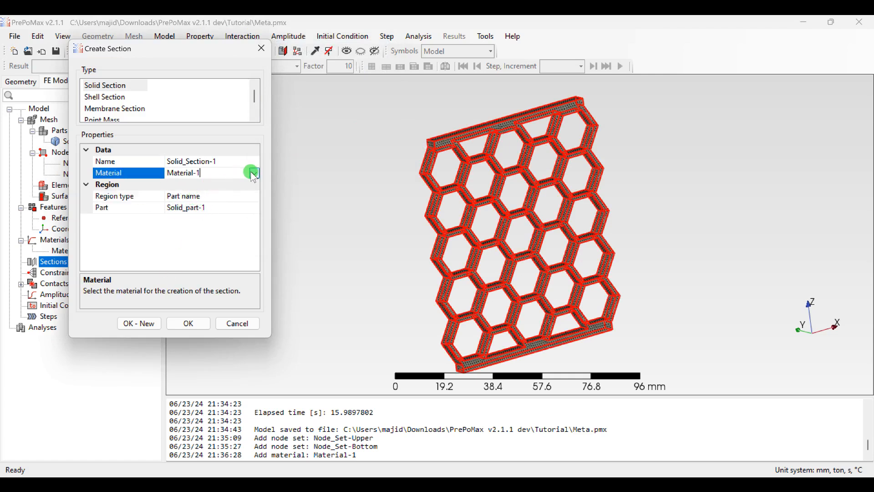
left_click(250, 172)
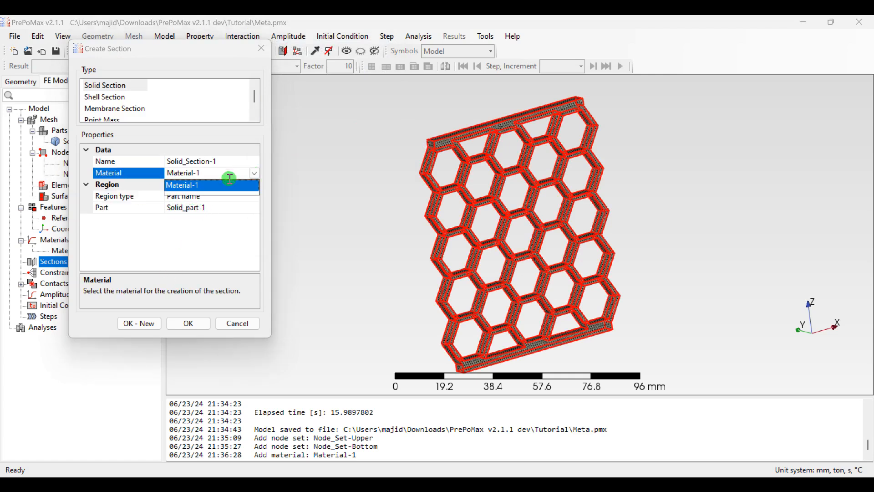
left_click(177, 186)
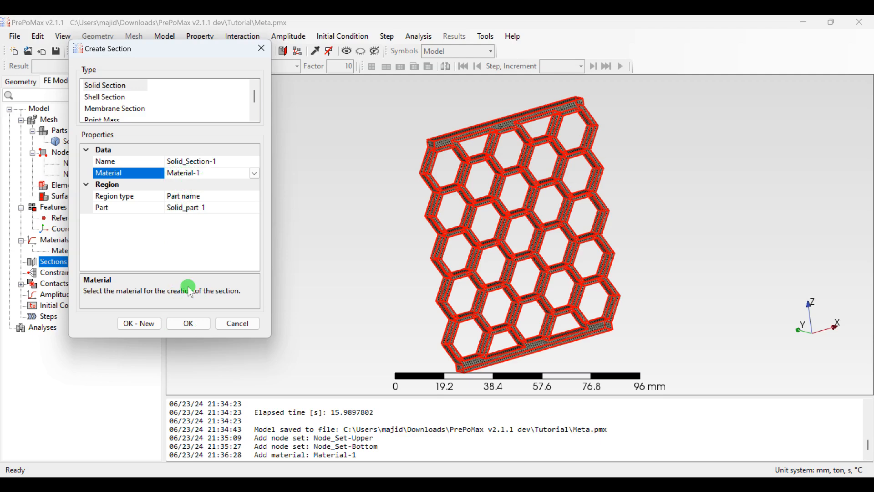
Step: Save the solid section and clear the part selection in the model view
left_click(184, 324)
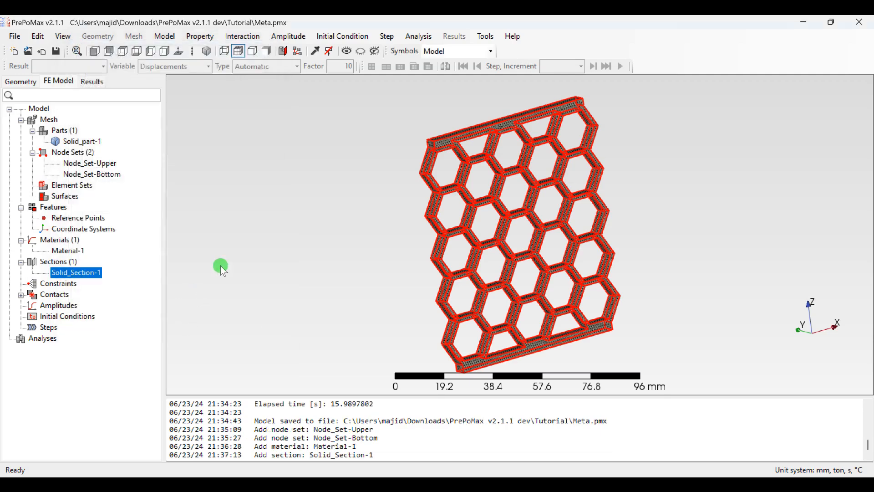
left_click(302, 198)
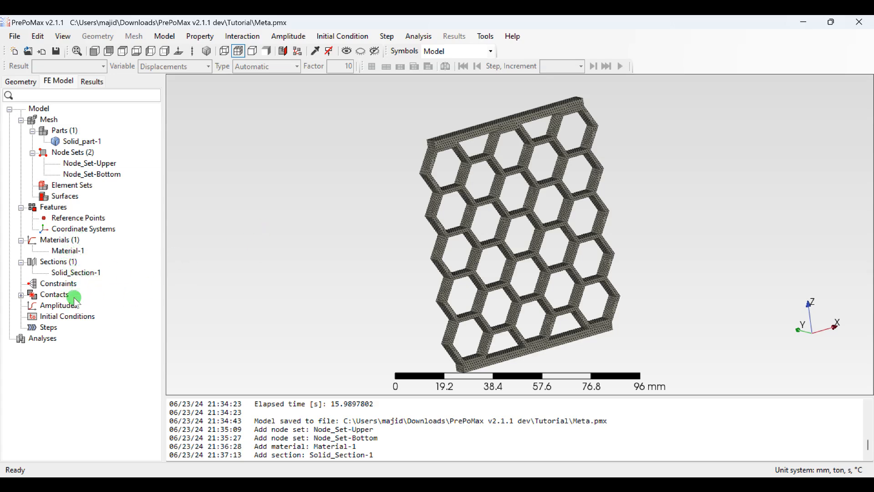
Step: Examine the available constraint types and leave without creating a constraint
left_click(62, 283)
double_click(81, 278)
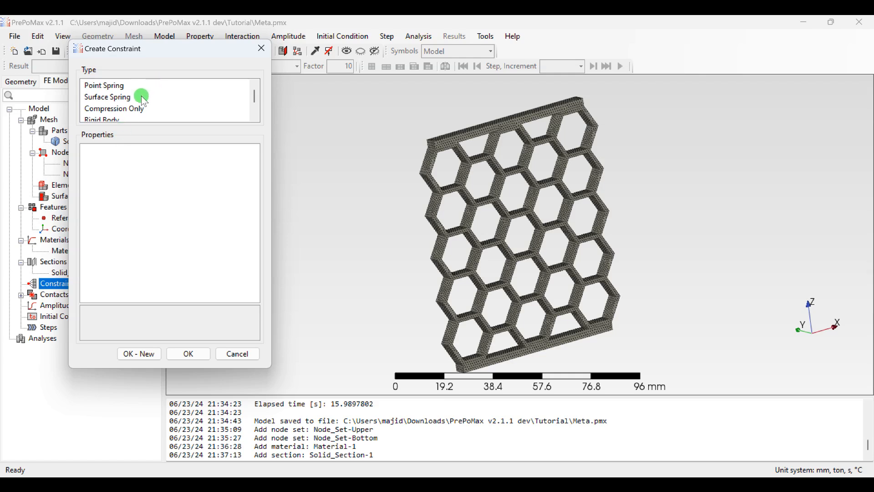
scroll(137, 98, "down", 1)
scroll(130, 104, "up", 1)
scroll(116, 111, "down", 1)
scroll(113, 106, "up", 1)
left_click(181, 352)
left_click(457, 279)
left_click(233, 353)
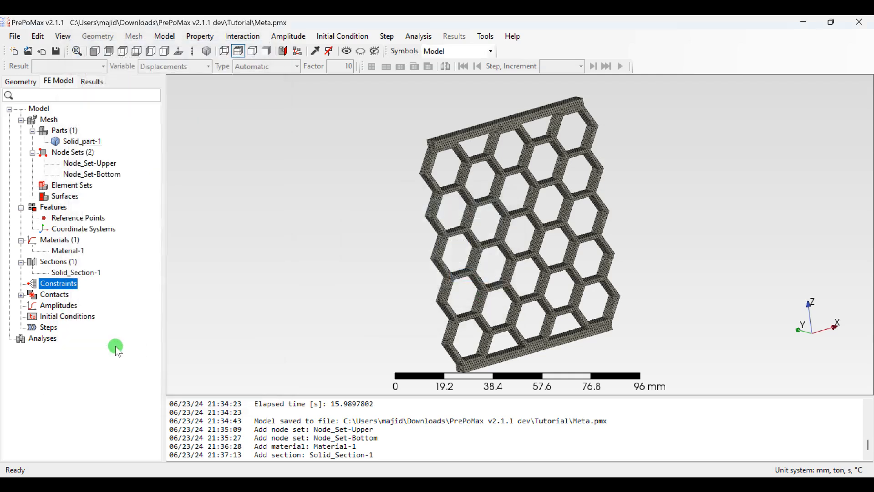
Step: Create a surface interaction containing the Surface Behavior model of type Hard and the Friction model with coefficient 0.1
left_click(50, 297)
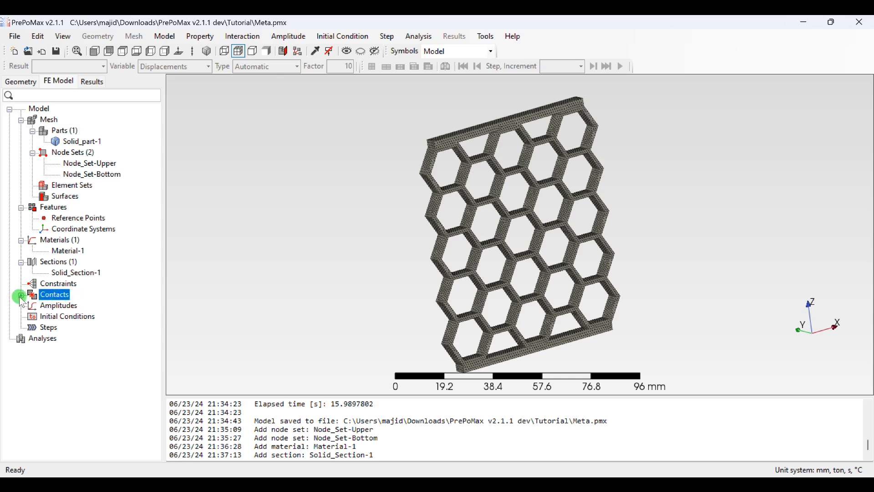
double_click(54, 297)
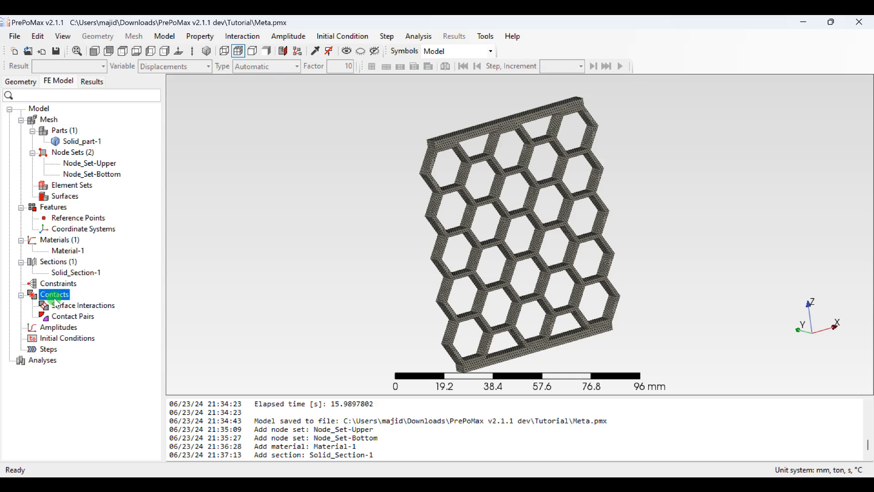
double_click(80, 308)
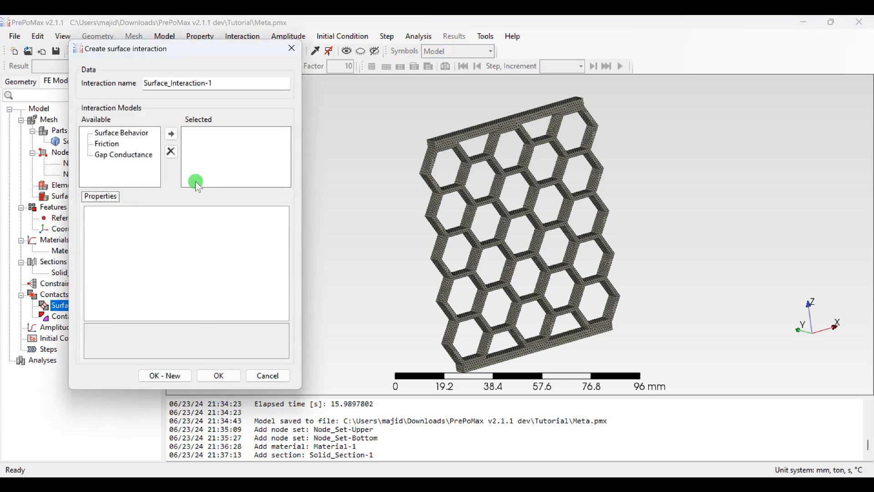
left_click(121, 133)
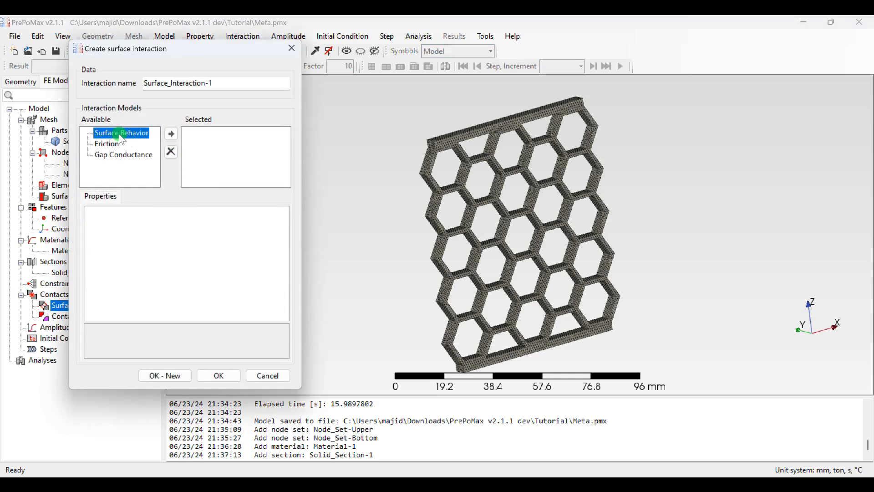
left_click(170, 134)
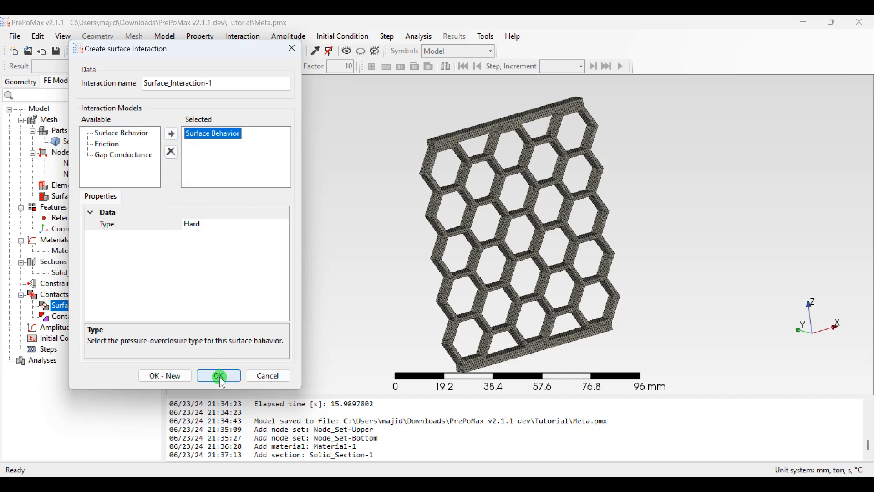
left_click(109, 144)
left_click(172, 134)
left_click(209, 179)
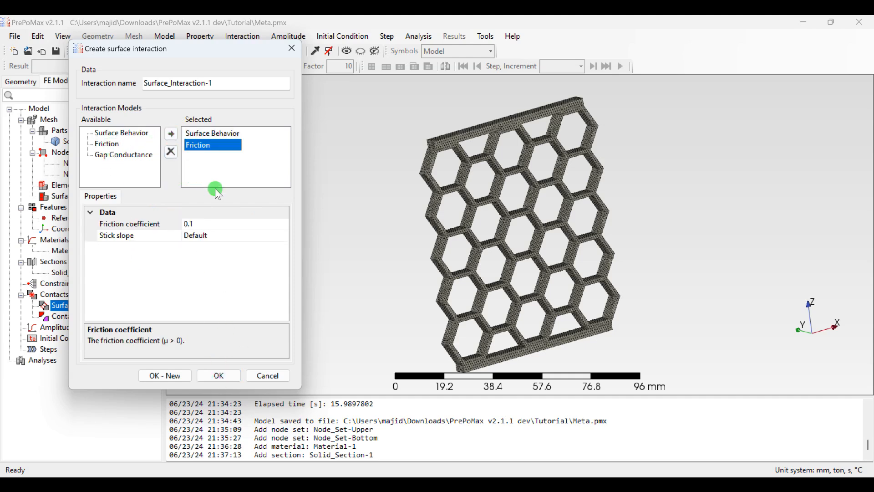
left_click(219, 376)
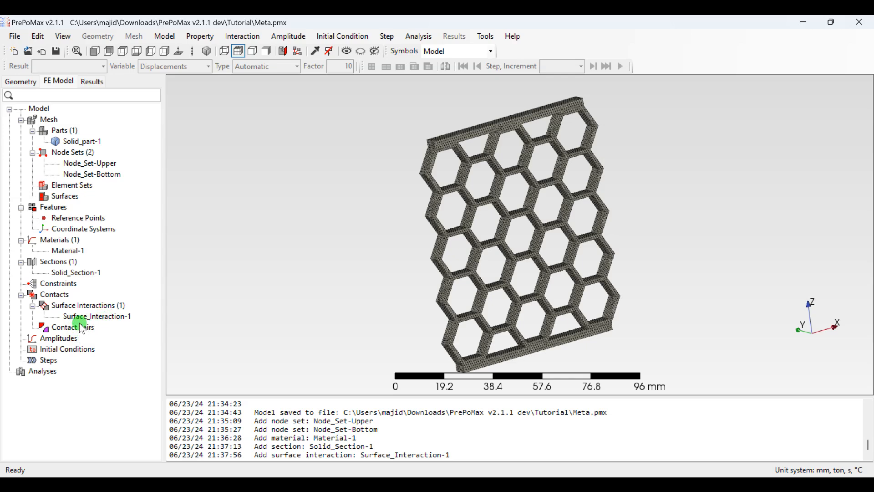
Step: Look over the contact pair settings and leave without creating a pair
double_click(62, 329)
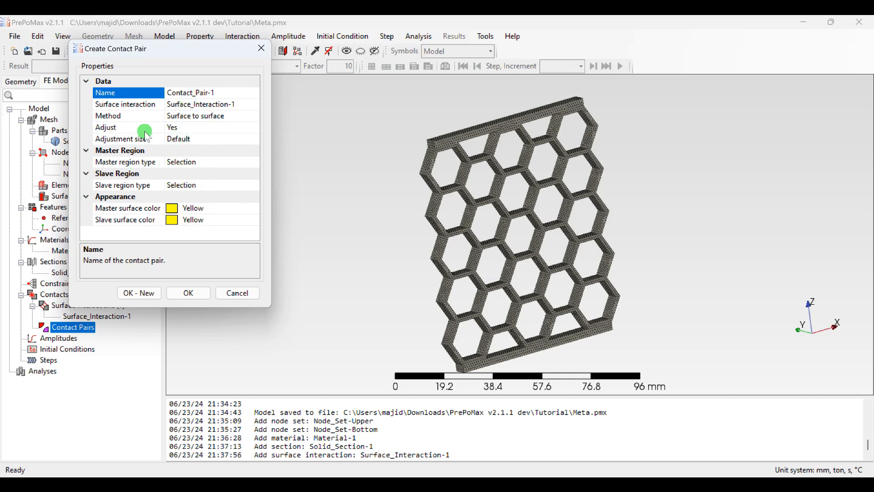
left_click(228, 295)
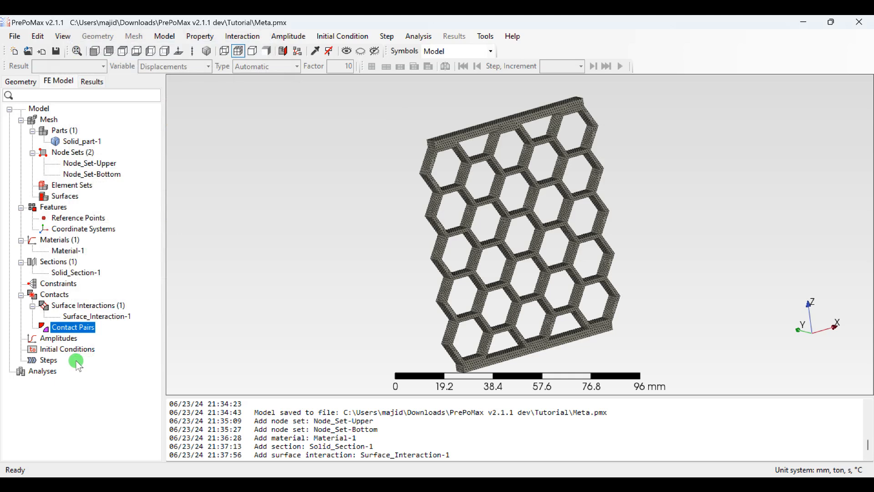
Step: Create a tabular amplitude with data points rising from 0 at time 0 to 1 at time 1 s
double_click(58, 339)
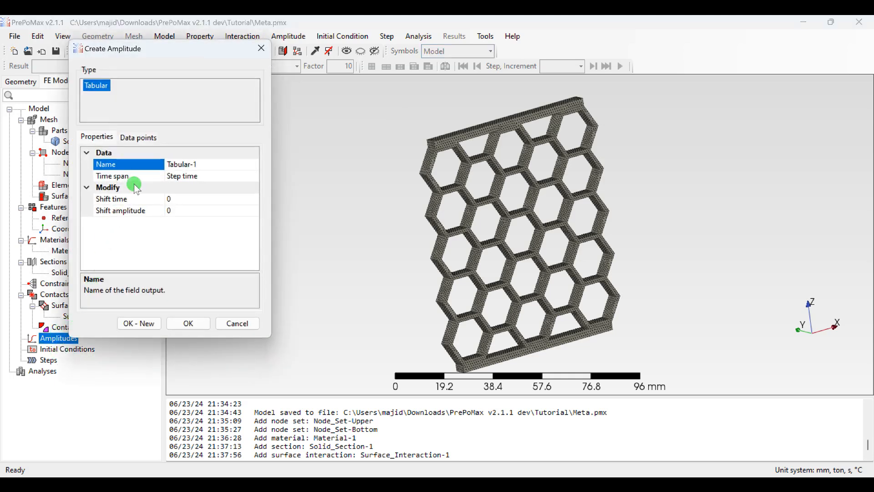
left_click(141, 137)
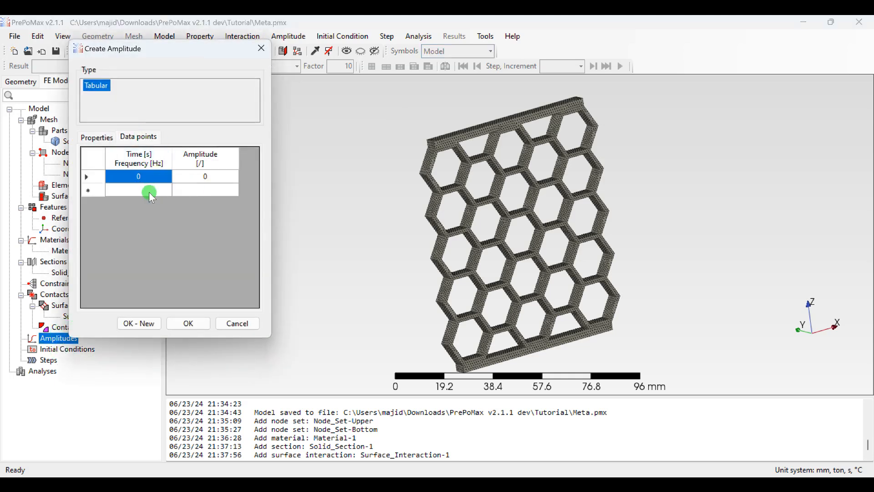
left_click(160, 192)
type("1")
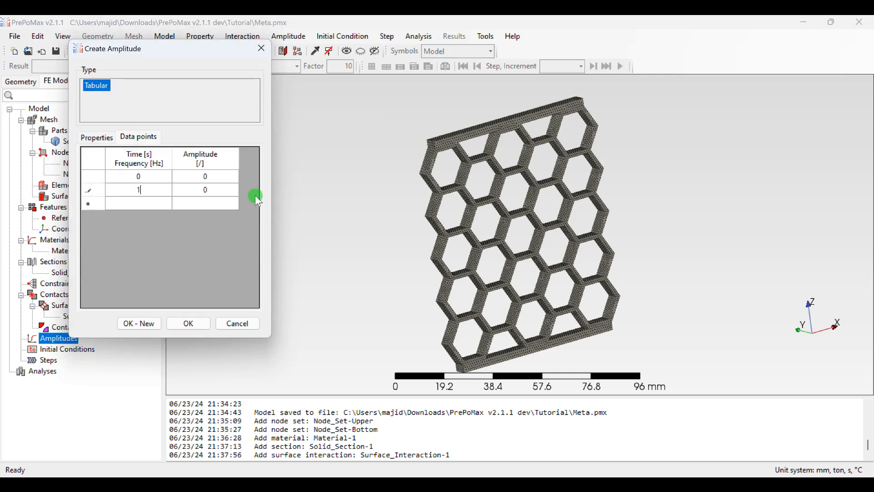
key("Tab")
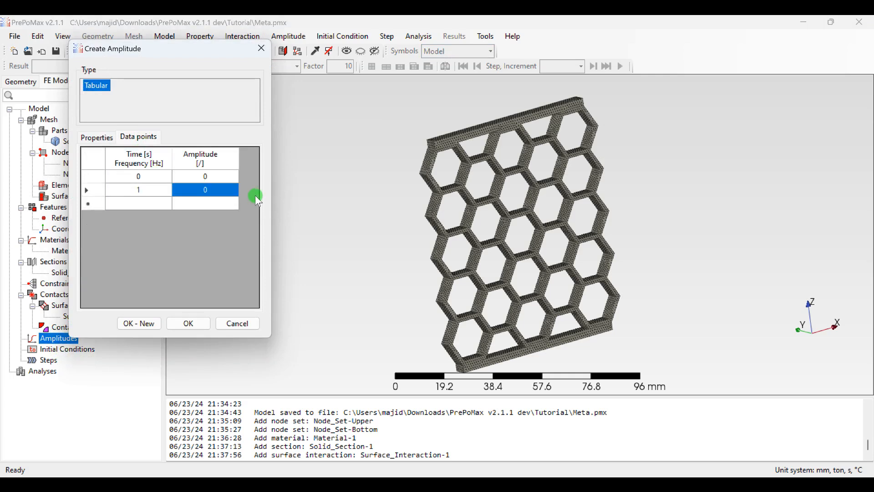
type("1")
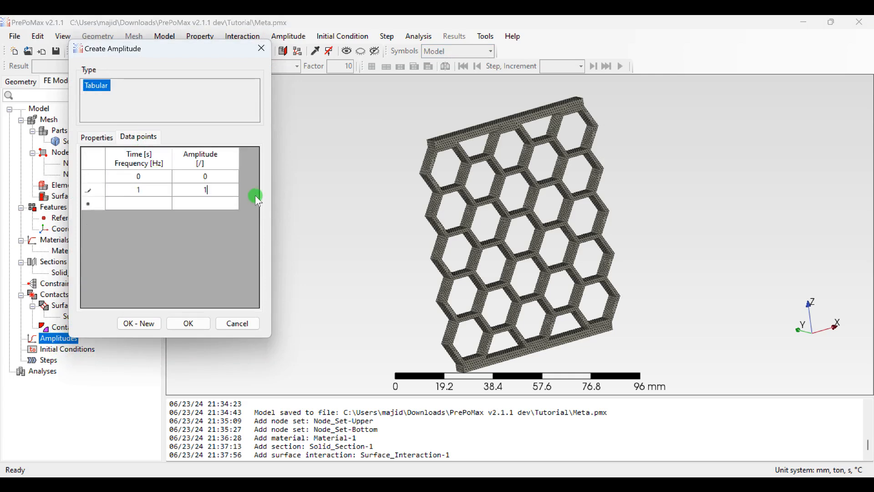
left_click(183, 326)
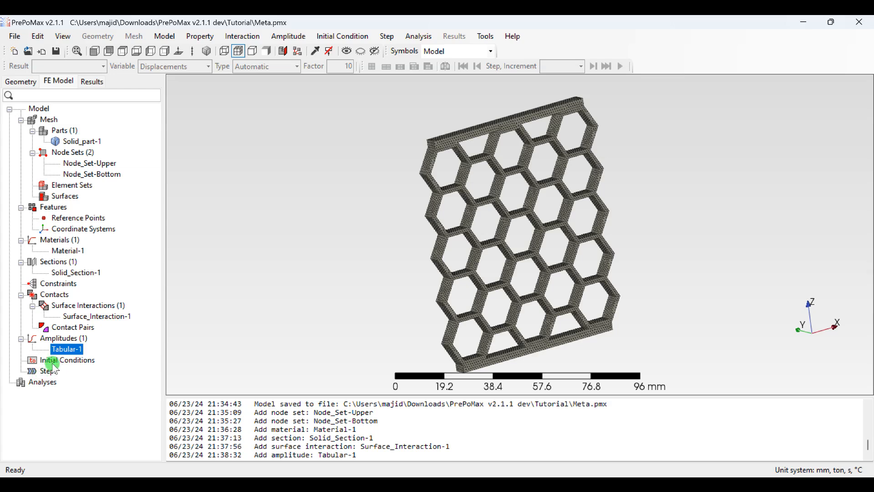
Step: Check the available initial condition types and leave without creating one
double_click(76, 360)
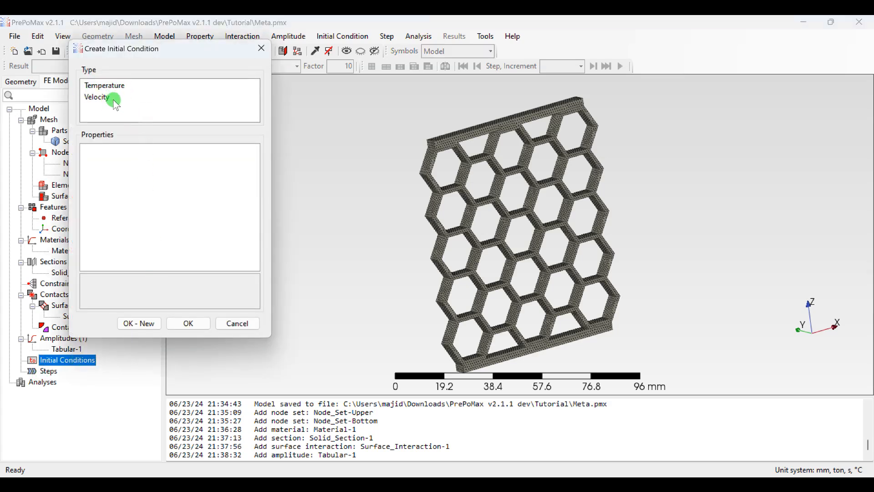
left_click(238, 325)
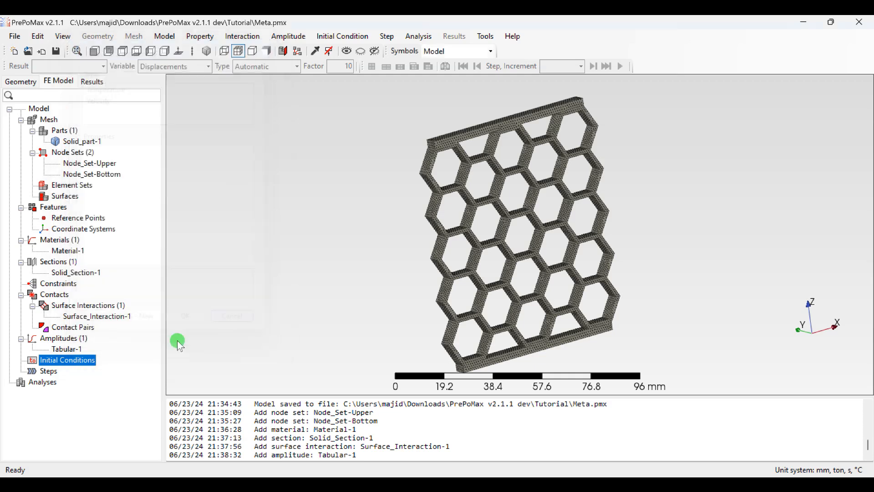
Step: Start a new analysis step and choose Static Step as its type
right_click(44, 373)
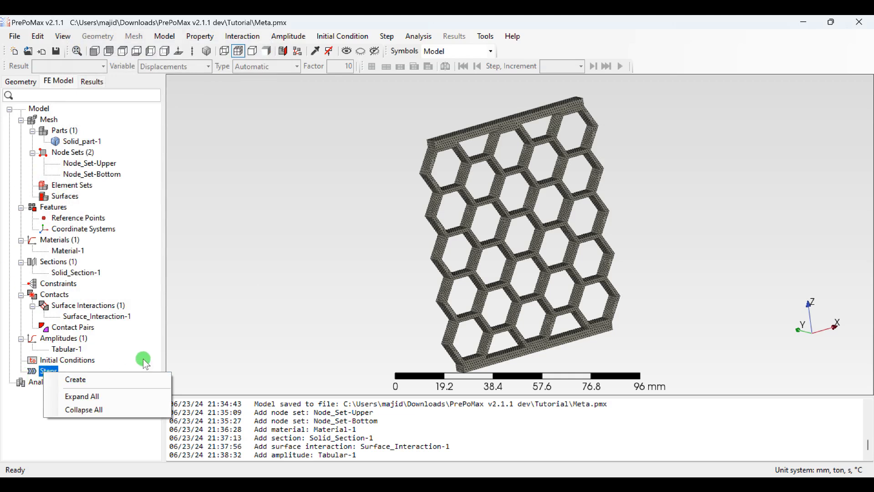
left_click(111, 382)
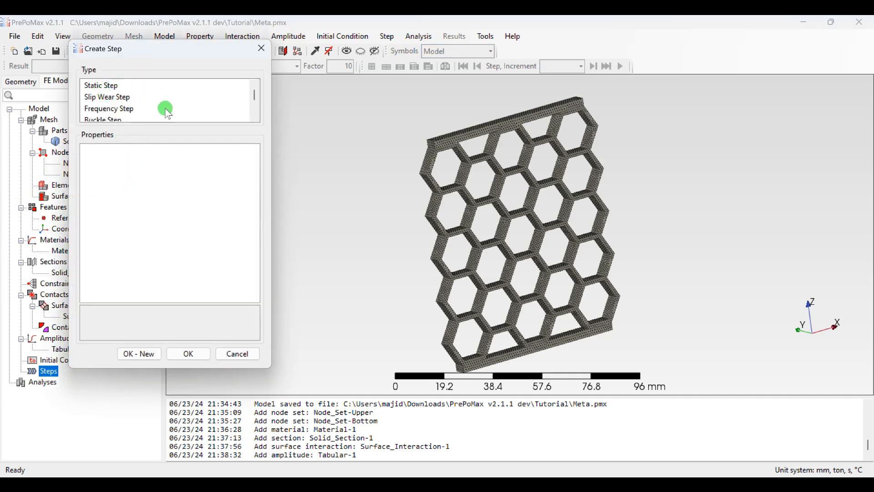
scroll(154, 88, "down", 3)
scroll(153, 91, "up", 3)
scroll(110, 102, "down", 3)
scroll(112, 98, "down", 2)
scroll(112, 96, "up", 5)
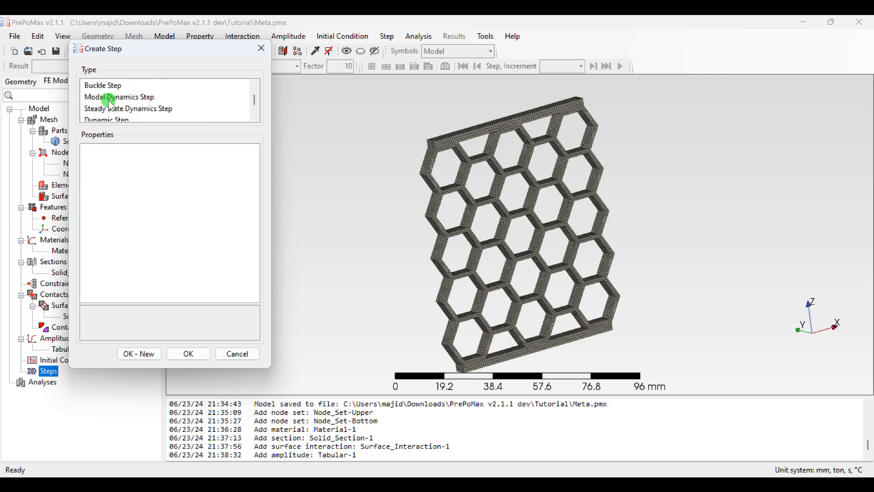
left_click(109, 88)
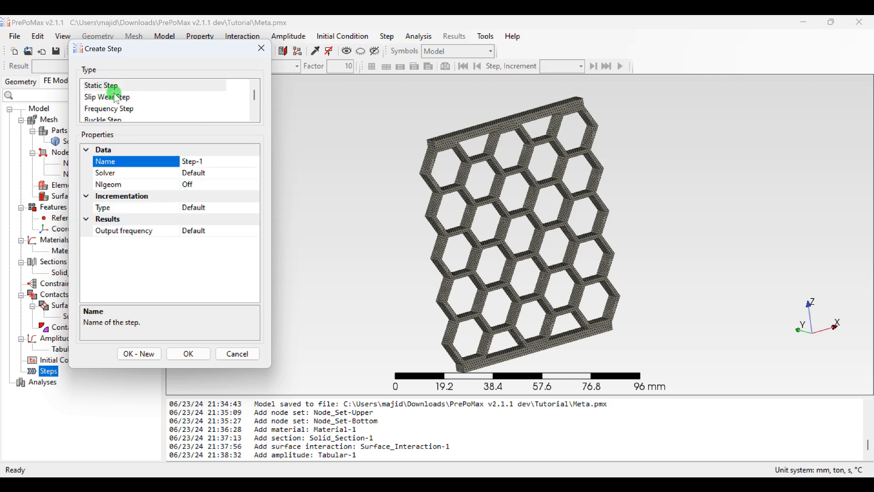
Step: Examine the other analysis step types on offer, keeping Static Step chosen
scroll(118, 106, "down", 1)
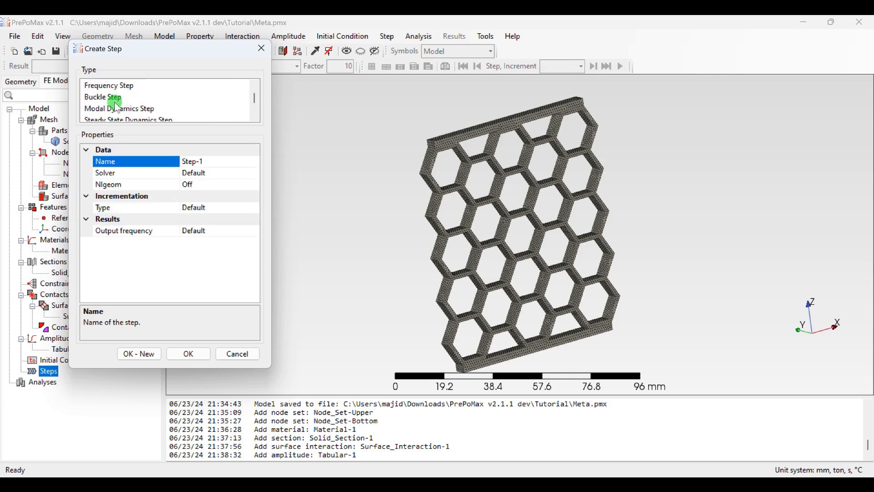
scroll(118, 106, "down", 1)
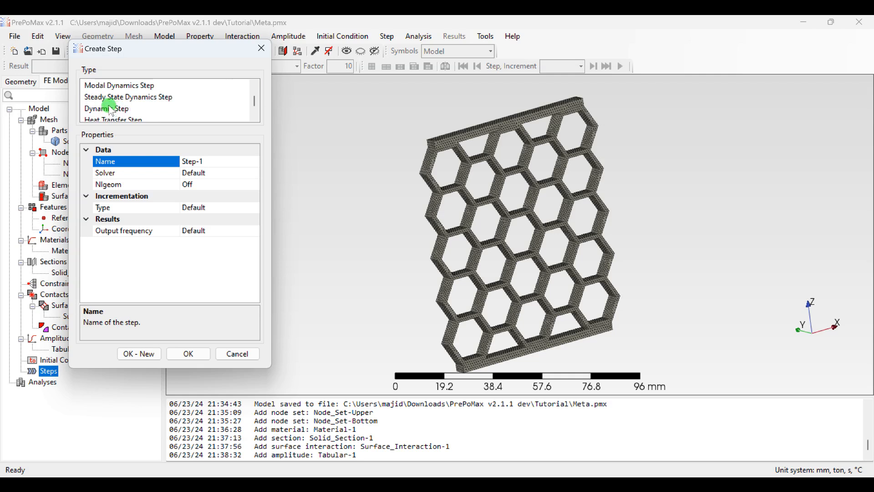
scroll(111, 108, "down", 1)
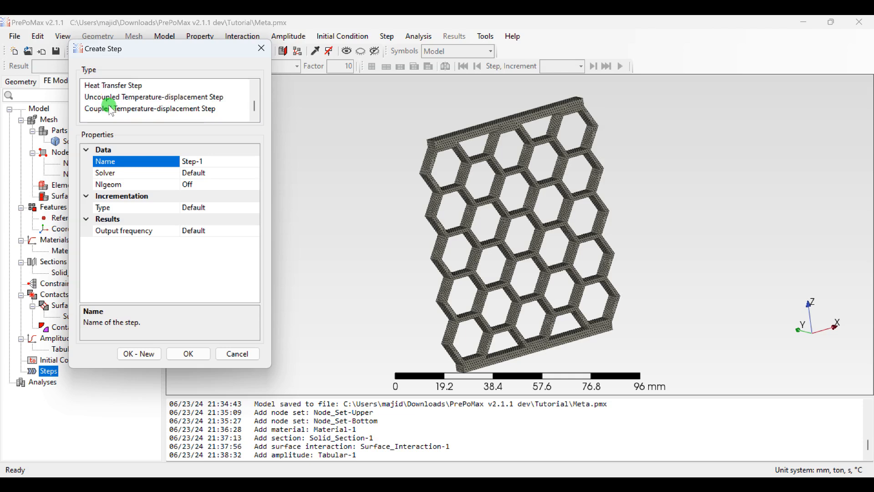
scroll(112, 110, "up", 1)
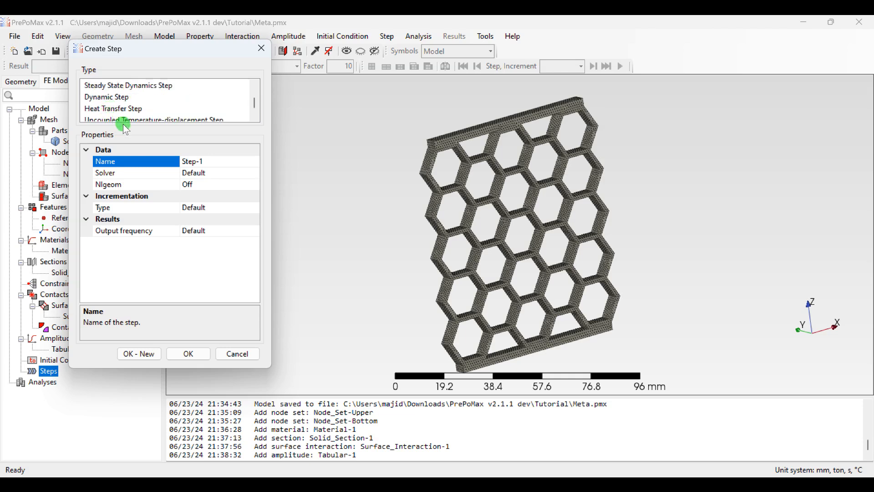
scroll(156, 109, "up", 1)
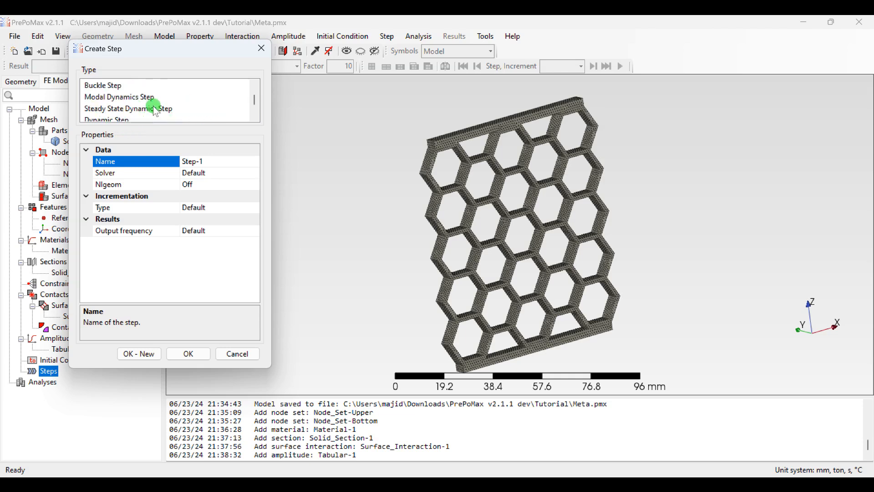
scroll(153, 111, "up", 1)
scroll(147, 113, "down", 1)
scroll(164, 108, "up", 1)
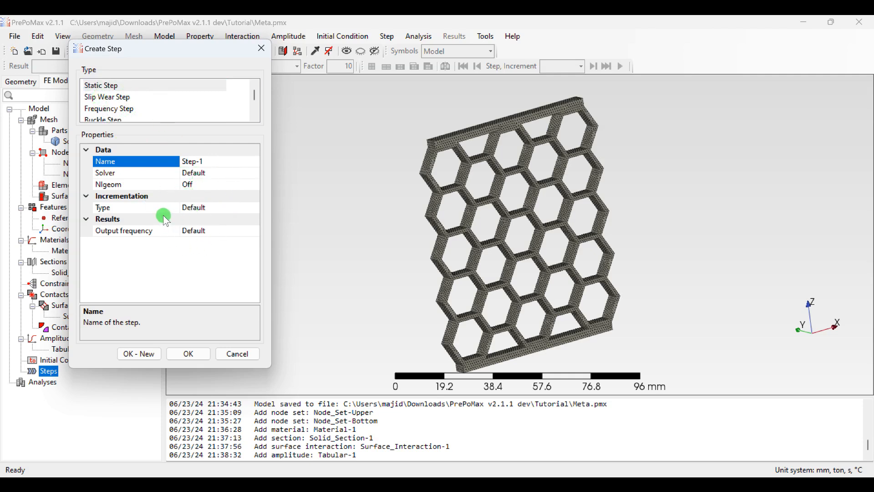
Step: Try the Automatic incrementation type for the static step, and set it back to Default
left_click(210, 207)
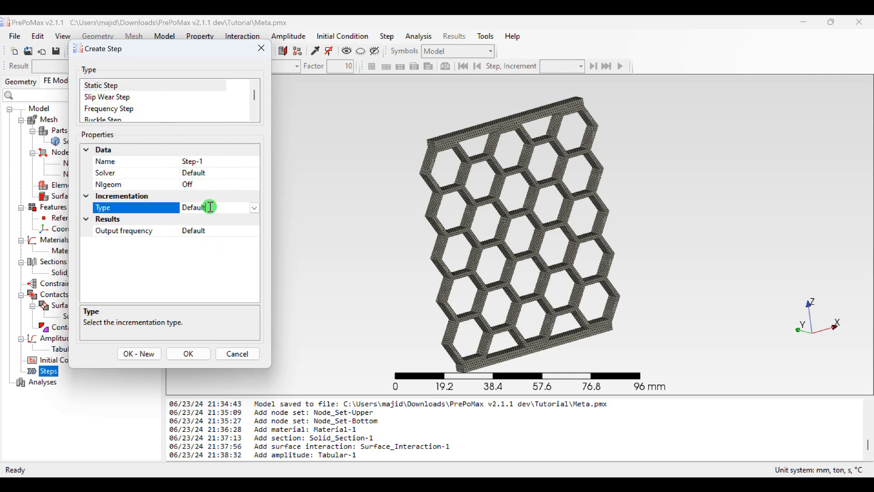
left_click(253, 208)
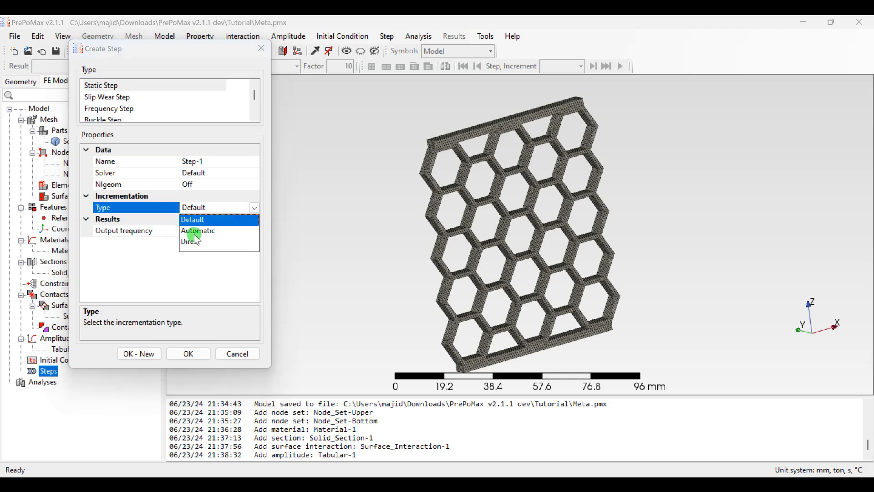
left_click(200, 231)
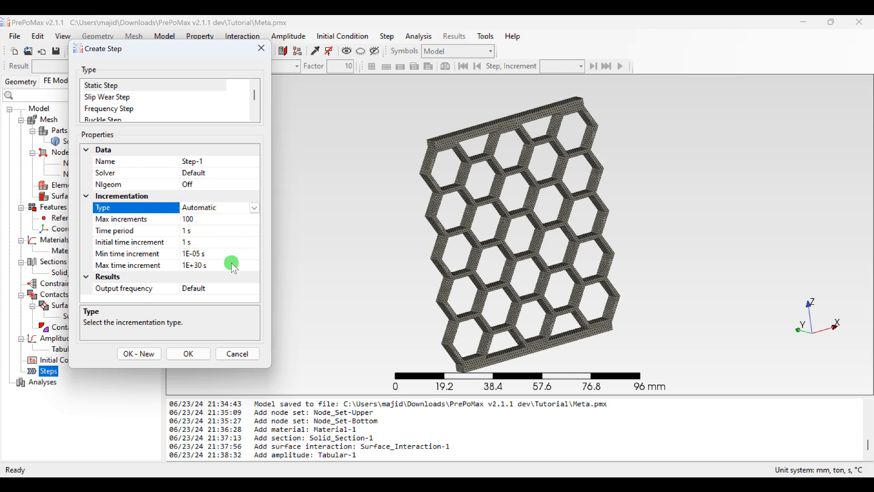
left_click(254, 209)
left_click(207, 221)
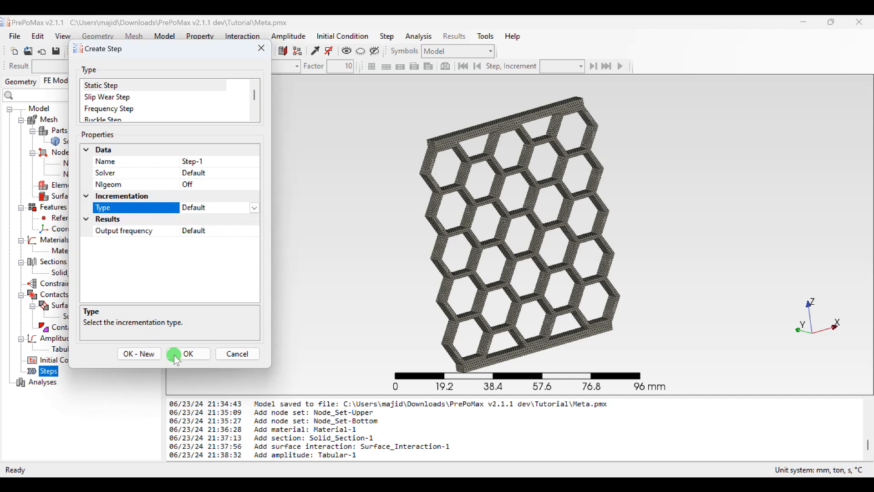
Step: Create the static step with its default solver and incrementation settings
left_click(189, 350)
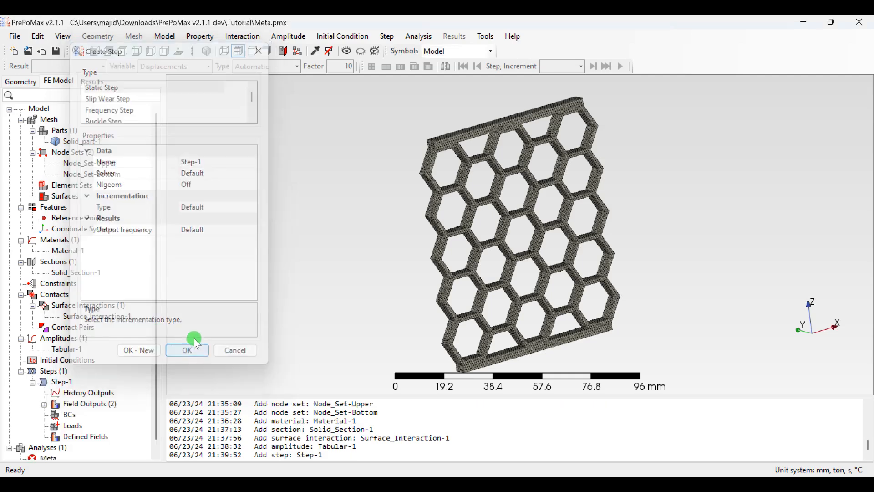
Step: Create a Fixed boundary condition on the node set Node_Set-Bottom and continue with a new boundary condition
double_click(66, 416)
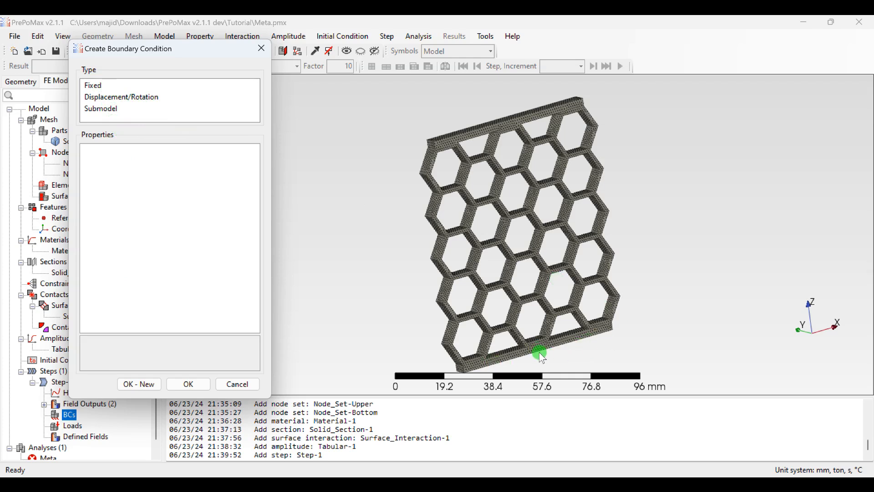
left_click(94, 86)
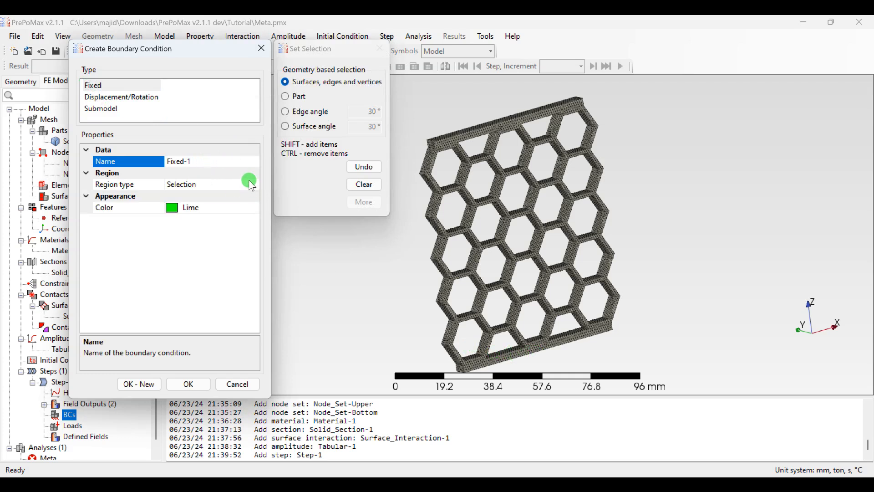
left_click(229, 187)
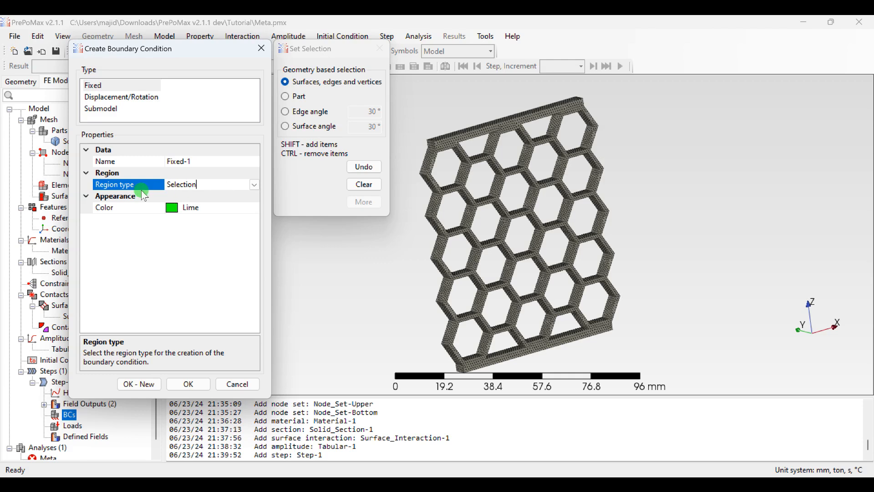
left_click(256, 185)
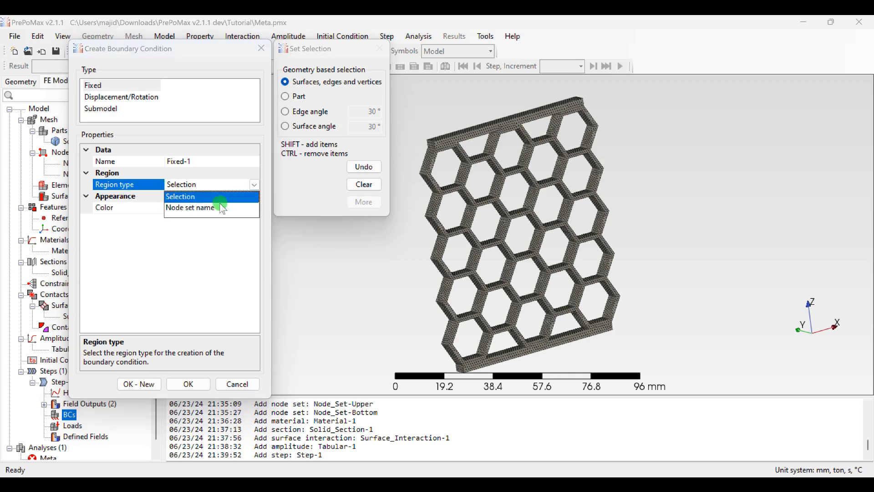
left_click(226, 202)
left_click(229, 196)
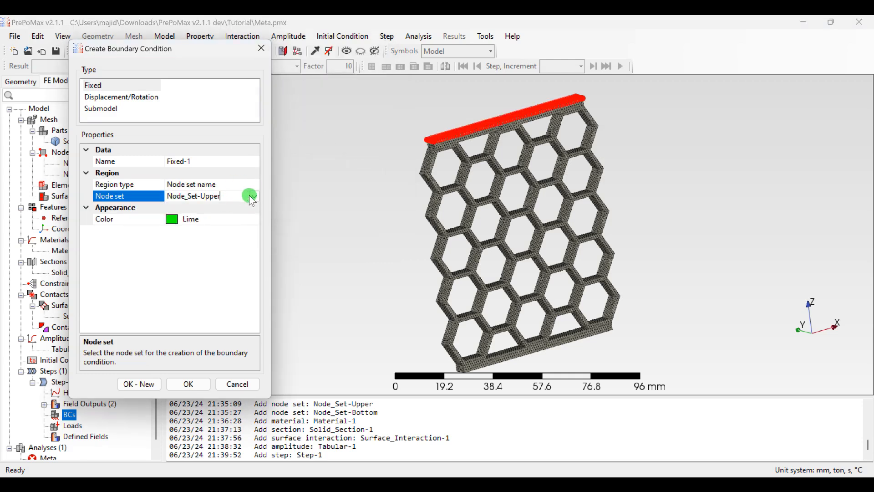
left_click(256, 196)
left_click(214, 222)
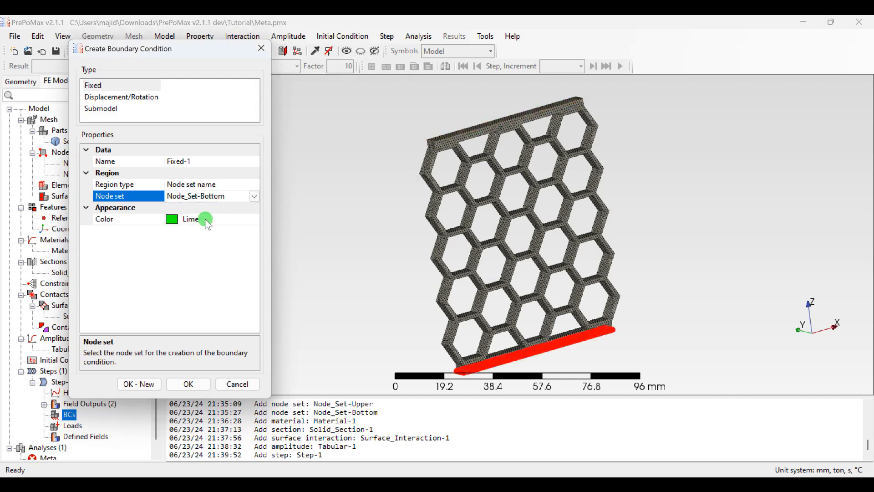
left_click(181, 384)
left_click(145, 385)
Step: Choose the Displacement/Rotation boundary condition type and assign it by node set name to Node_Set-Upper
left_click(116, 97)
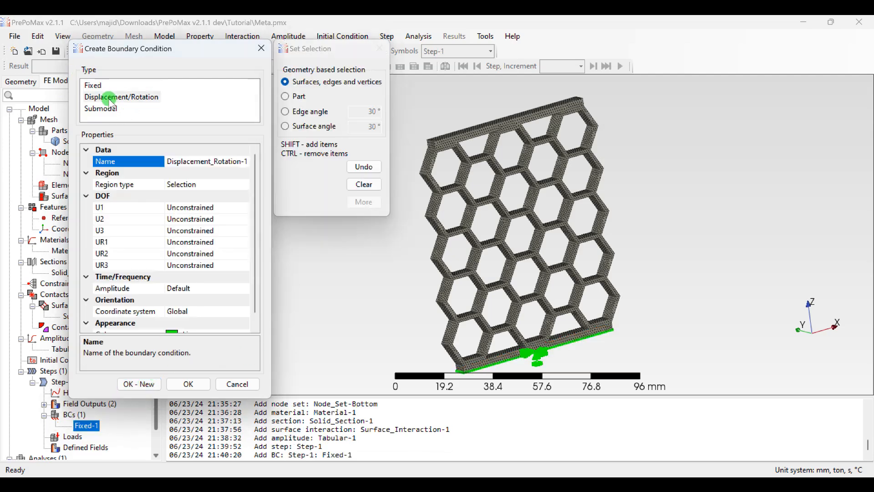
left_click(191, 185)
left_click(244, 185)
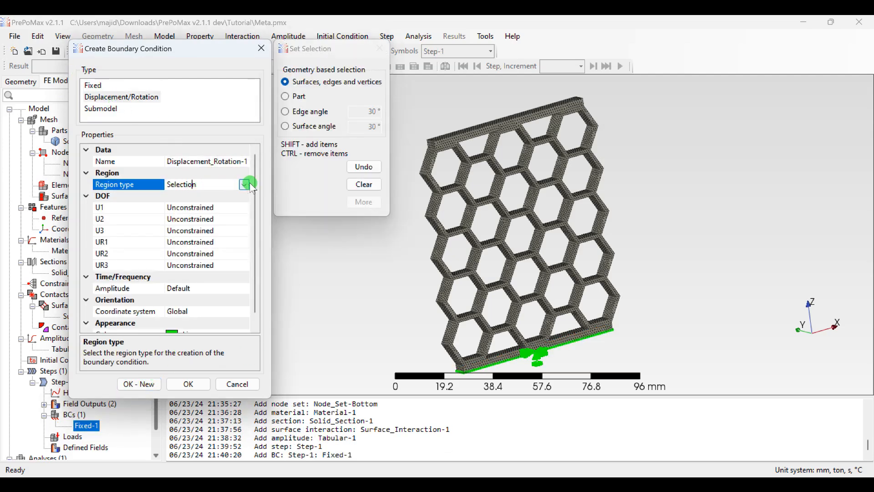
left_click(200, 210)
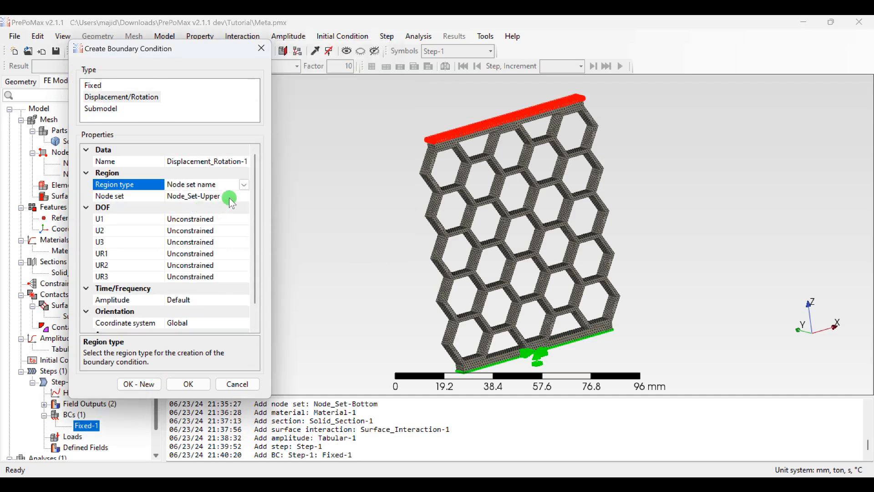
left_click(229, 196)
left_click(244, 196)
left_click(203, 208)
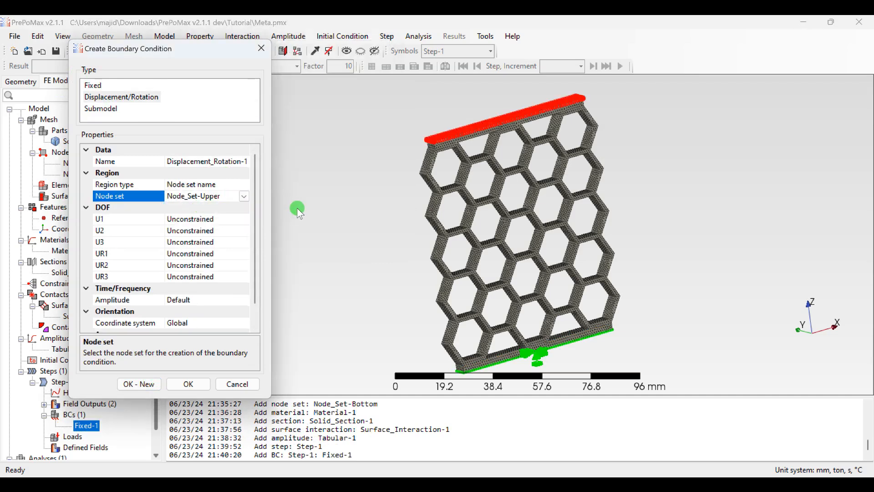
Step: Set the U3 displacement to -10 mm with the Tabular-1 amplitude and create the boundary condition
double_click(179, 245)
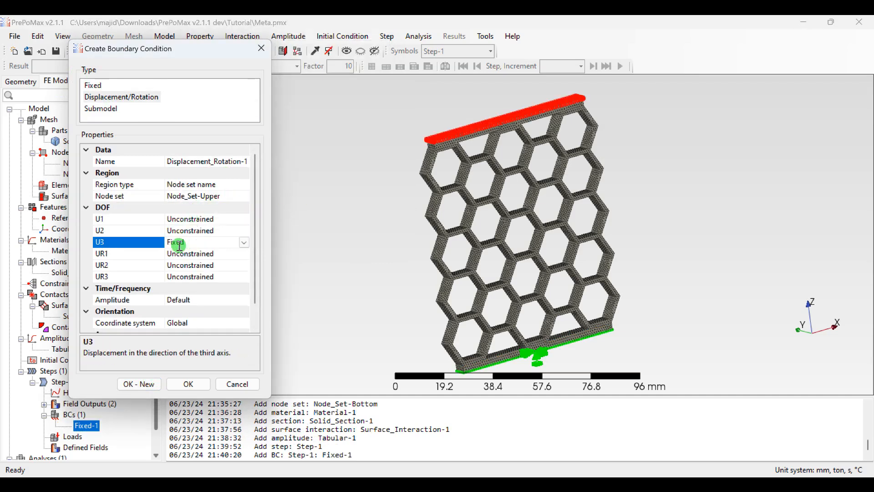
double_click(207, 244)
type("-10")
left_click(287, 269)
left_click(219, 300)
left_click(244, 300)
left_click(214, 324)
scroll(210, 305, "down", 1)
scroll(211, 305, "up", 1)
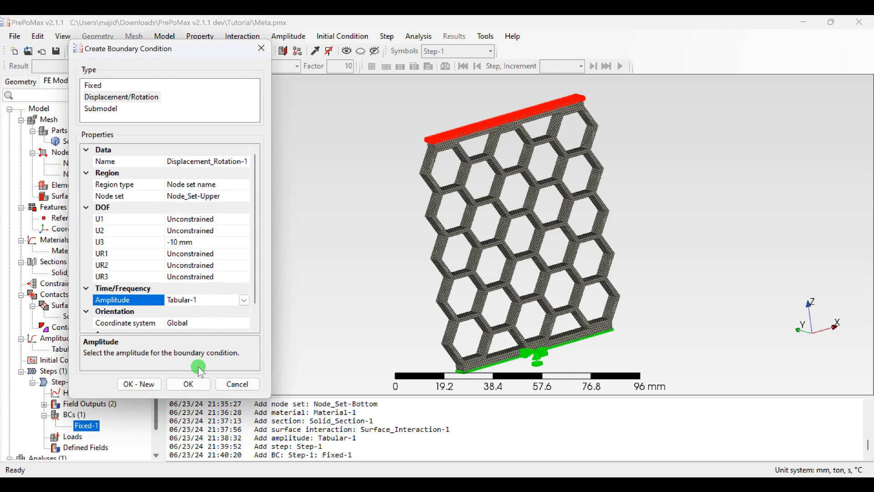
left_click(185, 381)
Step: Review the settings of the node field output NF-Output-1 and keep them as they are
scroll(92, 414, "down", 2)
scroll(84, 406, "up", 1)
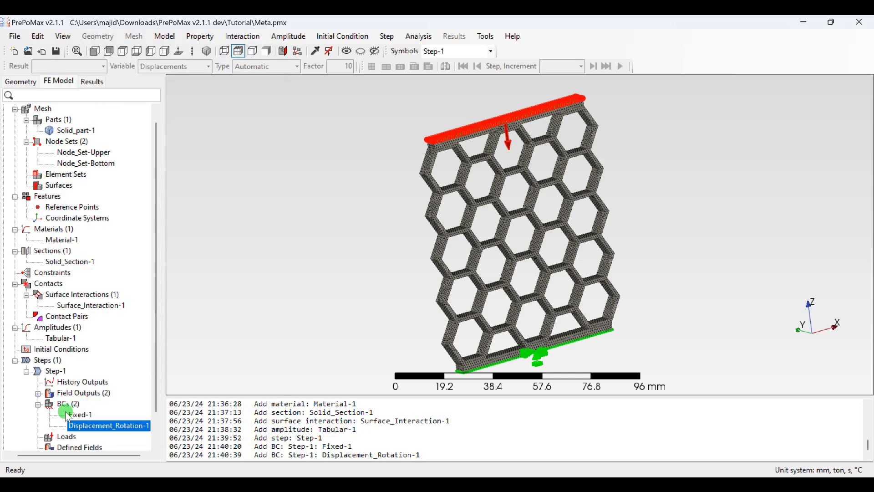
left_click(38, 393)
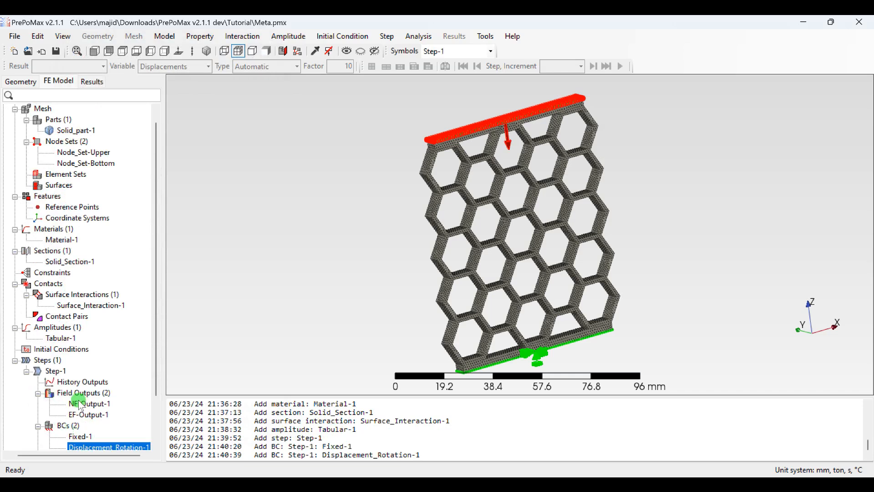
left_click(80, 403)
right_click(82, 404)
left_click(118, 366)
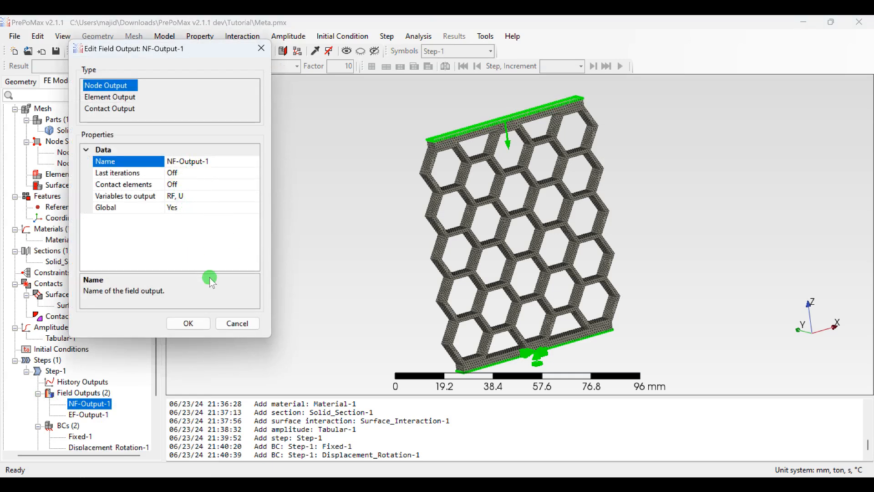
left_click(192, 325)
Step: Review the settings of the element field output EF-Output-1 and keep them as they are
left_click(86, 415)
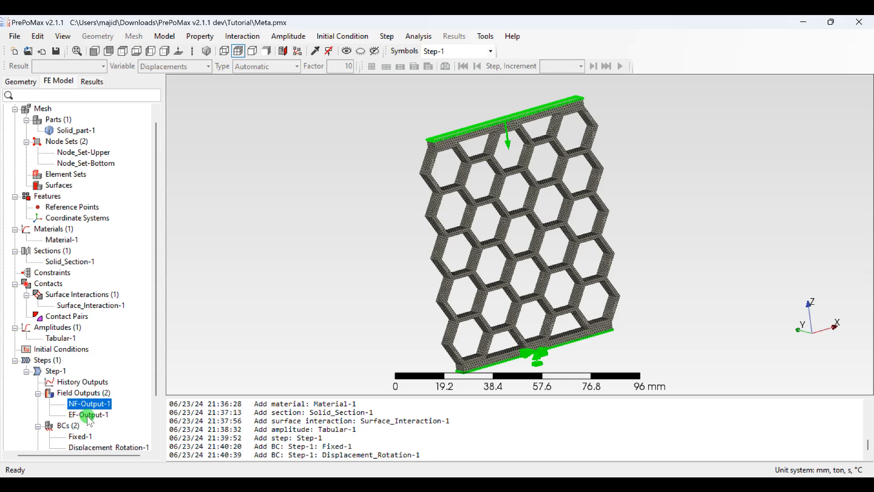
right_click(86, 414)
left_click(124, 365)
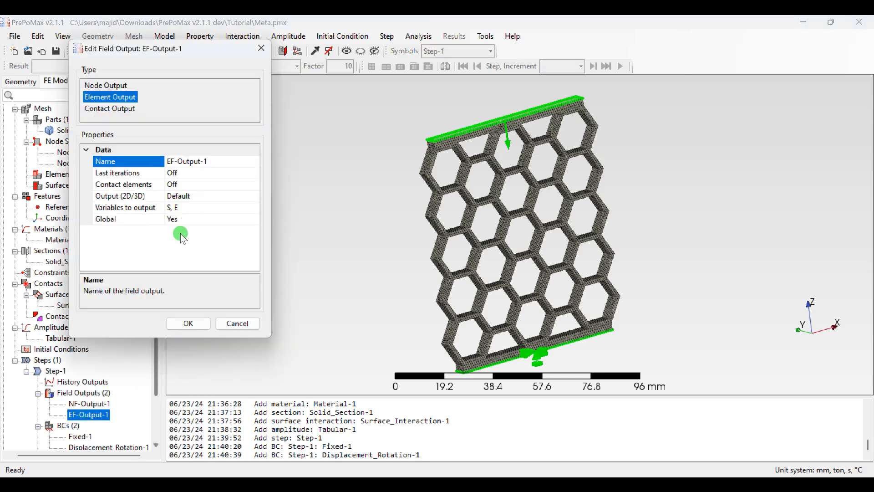
left_click(189, 324)
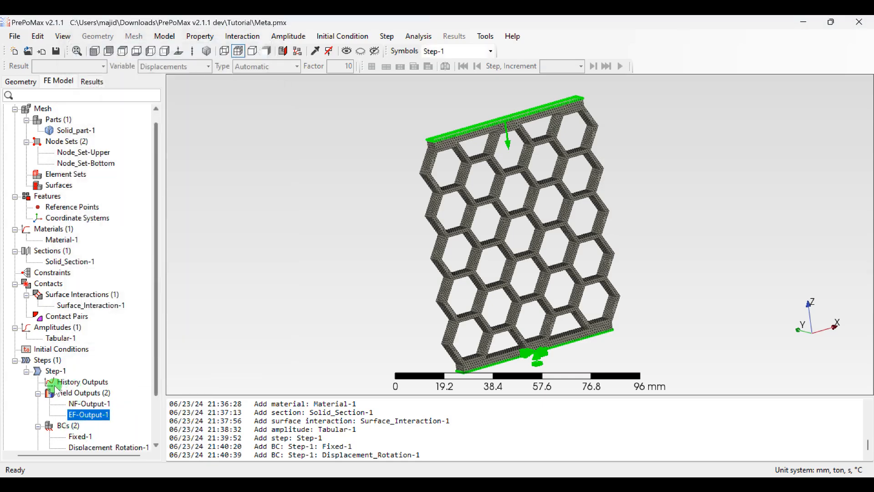
Step: Start a Node Output history output for Step-1 with the variables RF and U
left_click(64, 383)
right_click(66, 386)
left_click(100, 392)
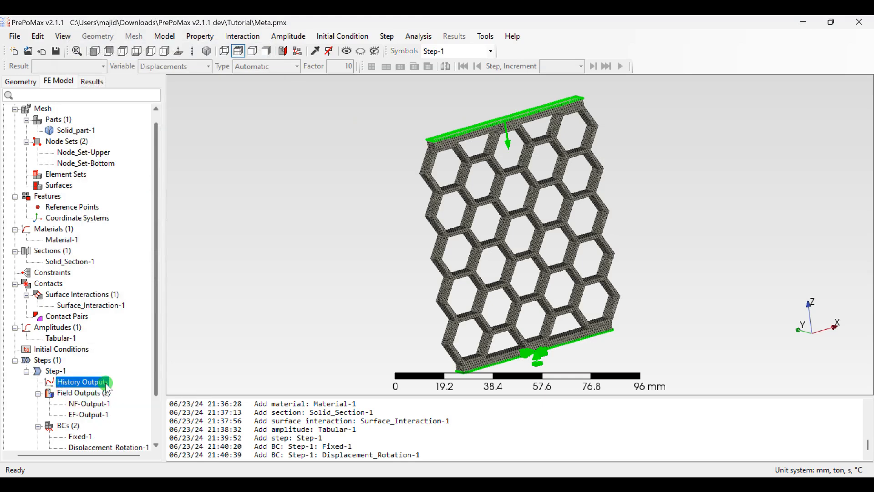
left_click(119, 87)
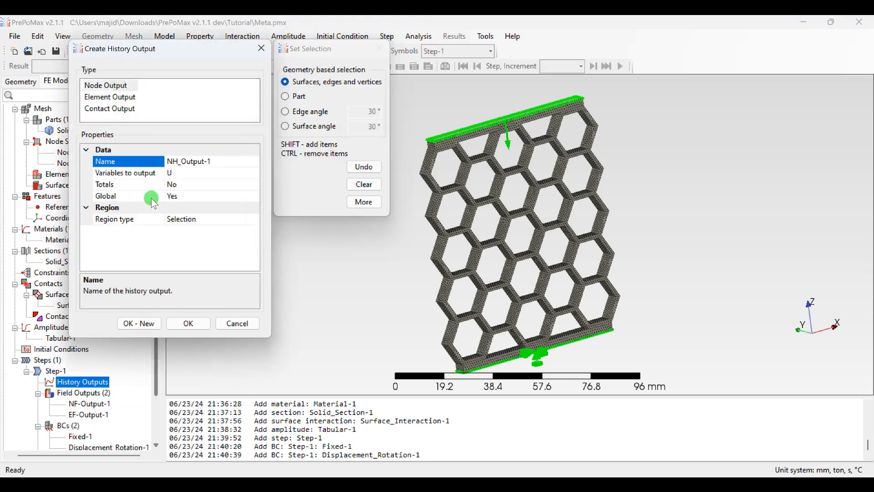
left_click(203, 173)
left_click(254, 174)
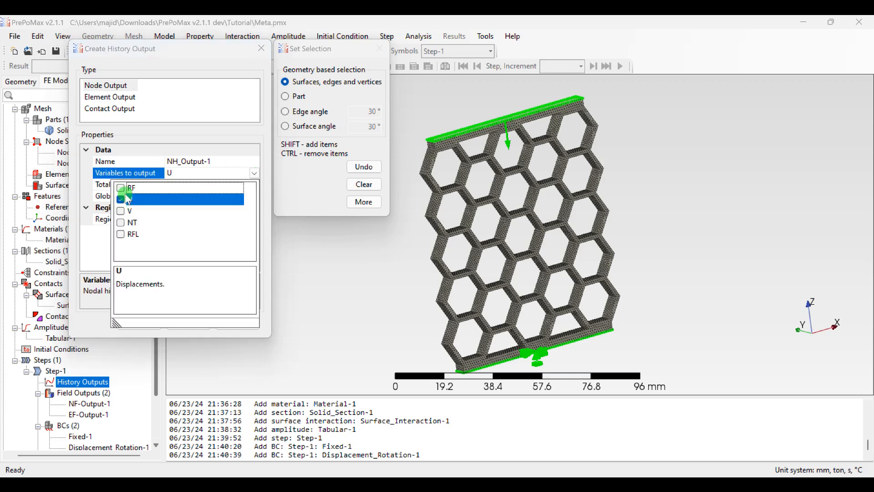
left_click(82, 248)
Step: Set the history output's Totals to Yes, assign it to the node set Node_Set-Upper and create it
left_click(234, 185)
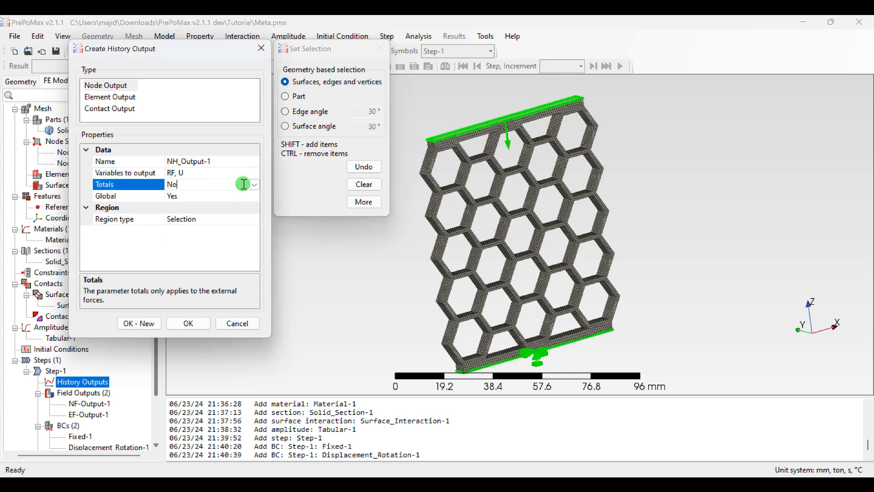
left_click(255, 184)
left_click(178, 197)
left_click(232, 220)
left_click(250, 219)
left_click(216, 226)
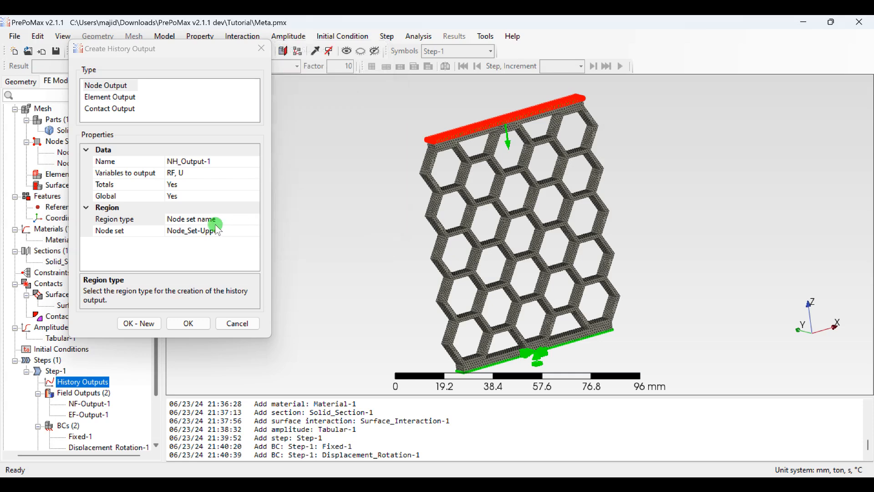
left_click(187, 324)
Step: Review the model tree entries from the mesh to the analysis, and view the honeycomb straight along the Y axis
scroll(73, 369, "down", 2)
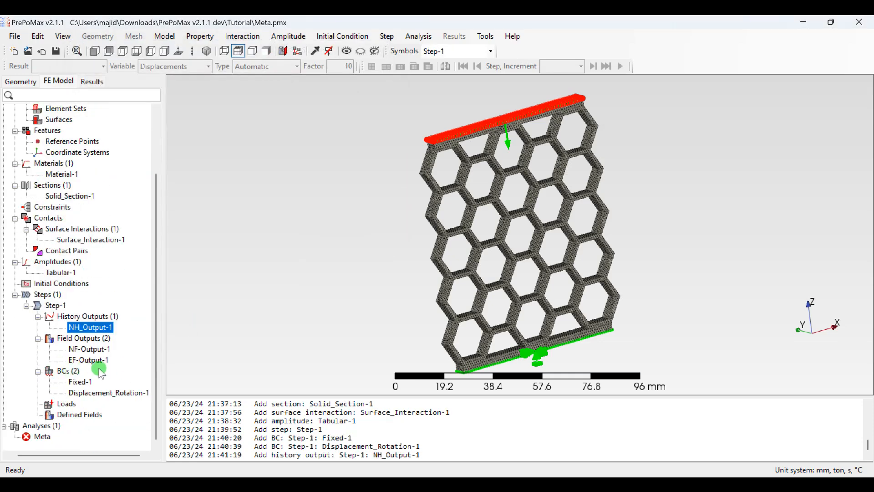
scroll(94, 351, "up", 2)
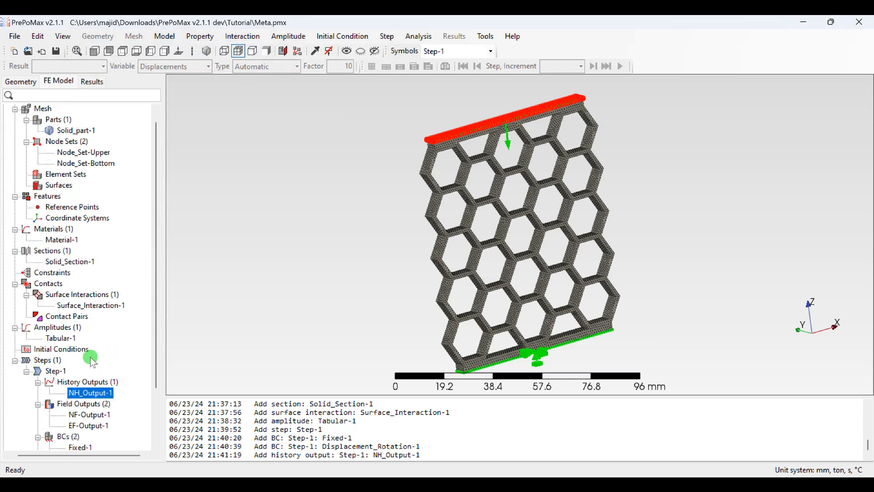
scroll(93, 363, "down", 2)
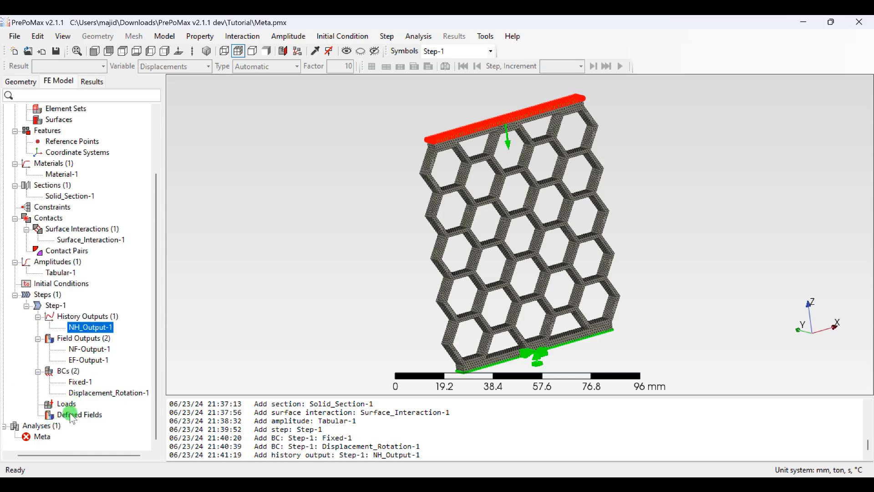
scroll(79, 305, "up", 3)
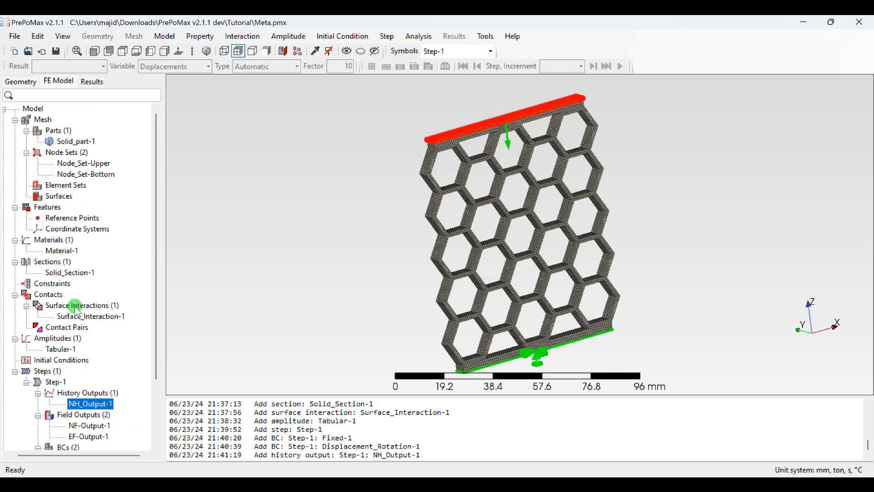
scroll(77, 309, "down", 3)
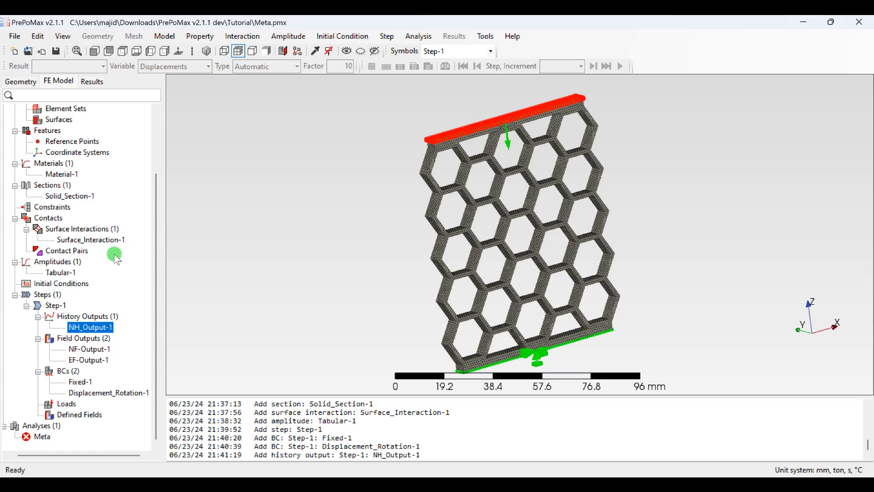
scroll(207, 174, "down", 1)
scroll(206, 174, "down", 2)
scroll(131, 203, "up", 2)
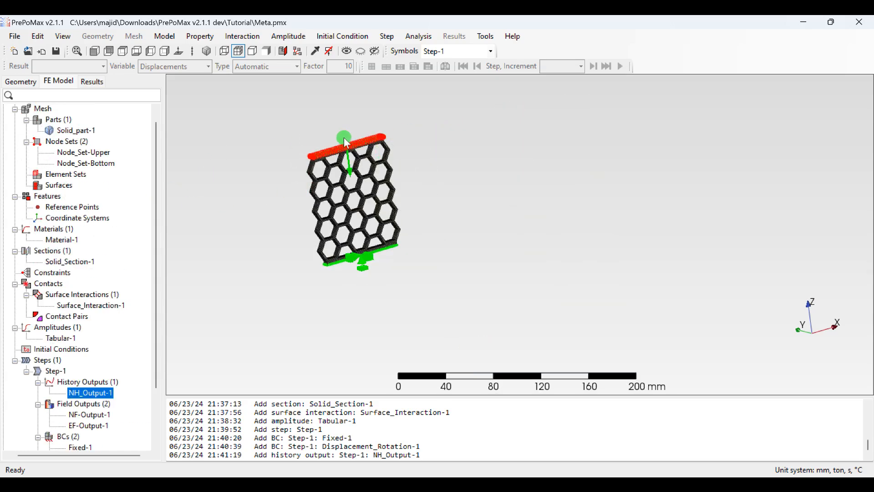
left_click(152, 50)
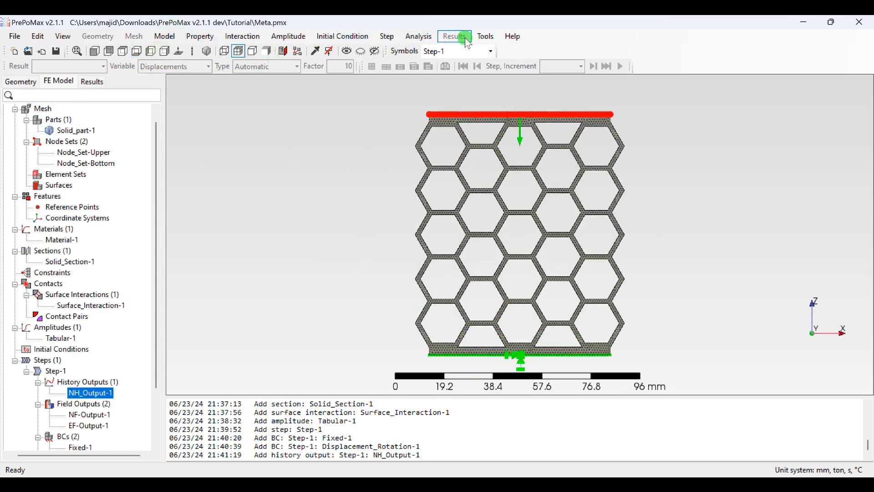
Step: Review the Calculix settings, including work directory, executable and number of processors, and keep them as they are
left_click(486, 37)
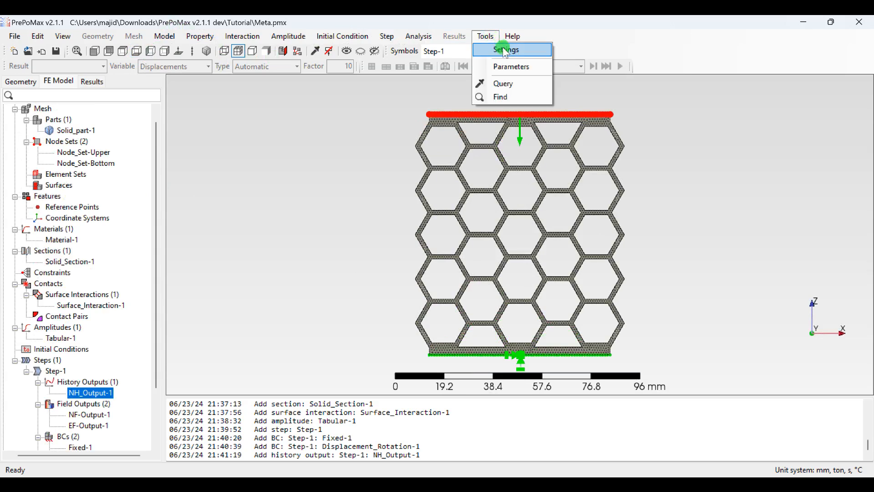
left_click(501, 49)
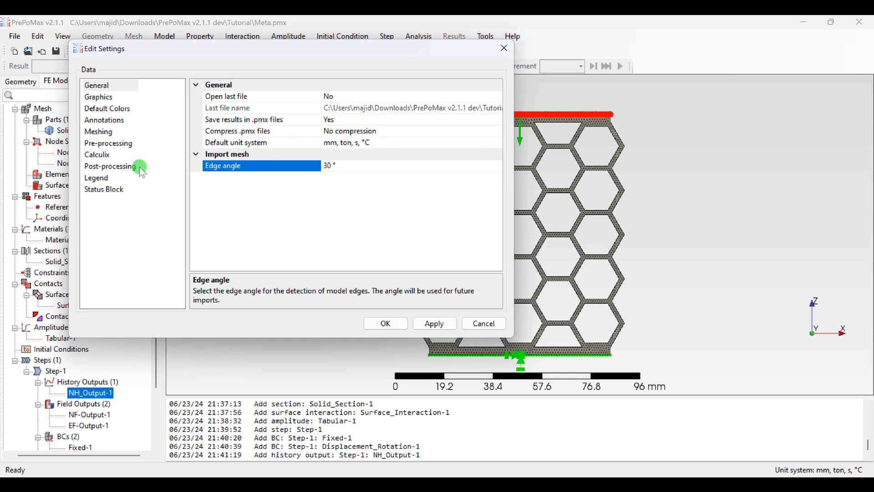
left_click(102, 156)
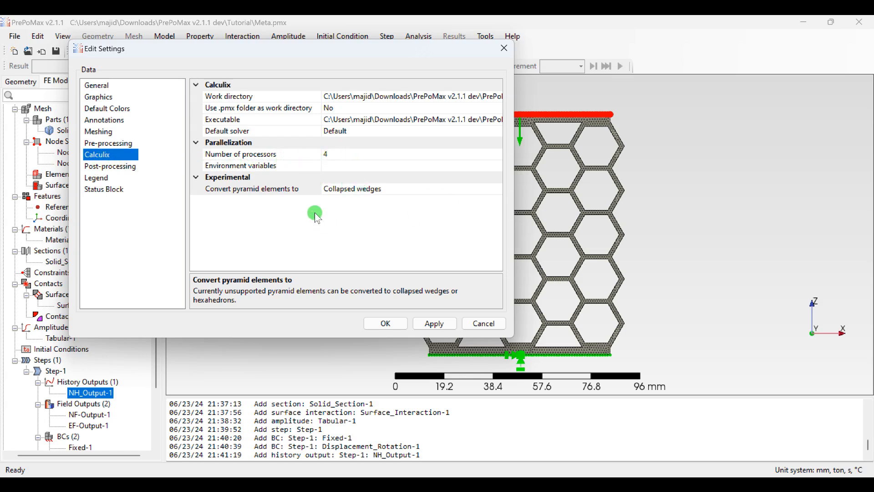
left_click(374, 324)
scroll(82, 419, "down", 2)
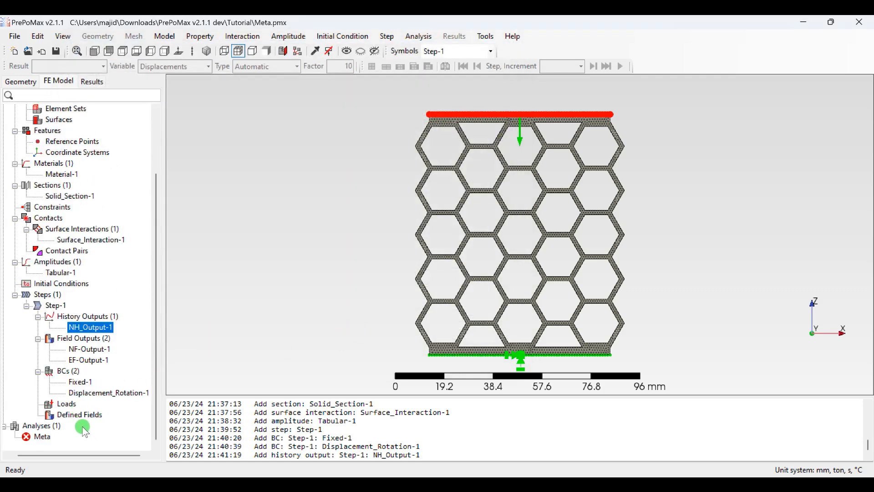
Step: Save the model and run the Meta analysis
right_click(40, 439)
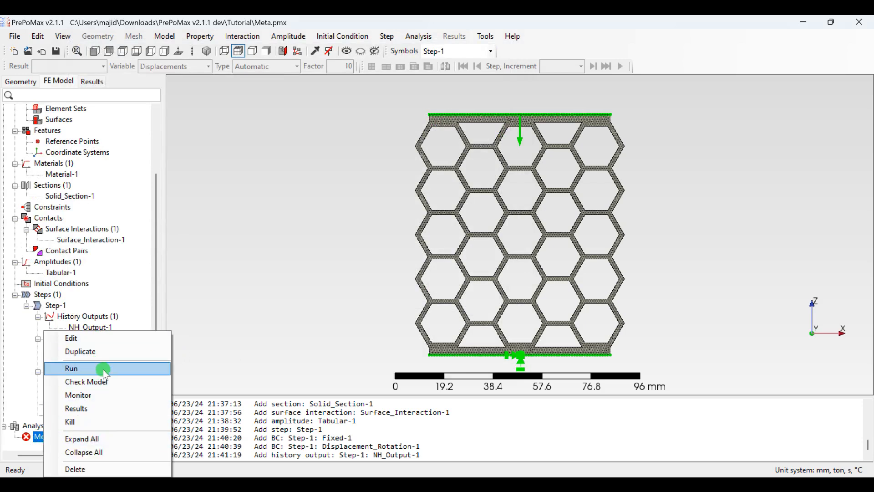
left_click(102, 368)
left_click(56, 52)
left_click(39, 437)
right_click(39, 437)
left_click(90, 368)
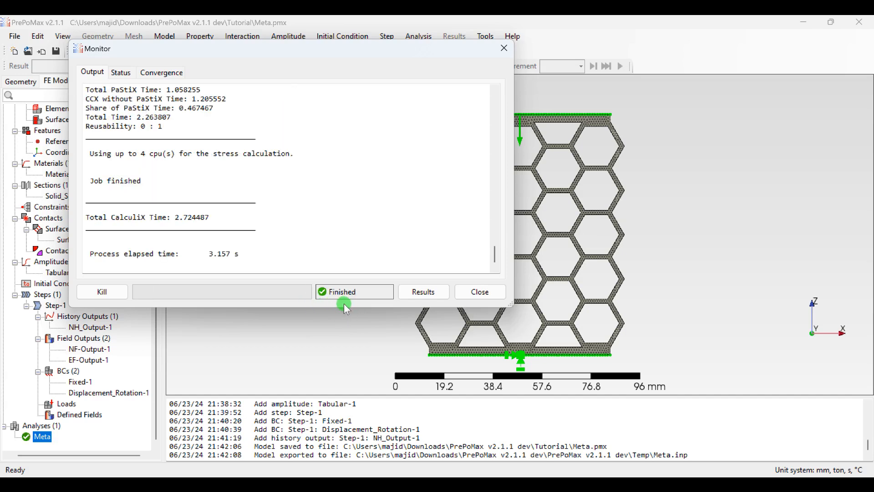
Step: Open the results of the finished analysis and display the deformation at true scale
left_click(414, 296)
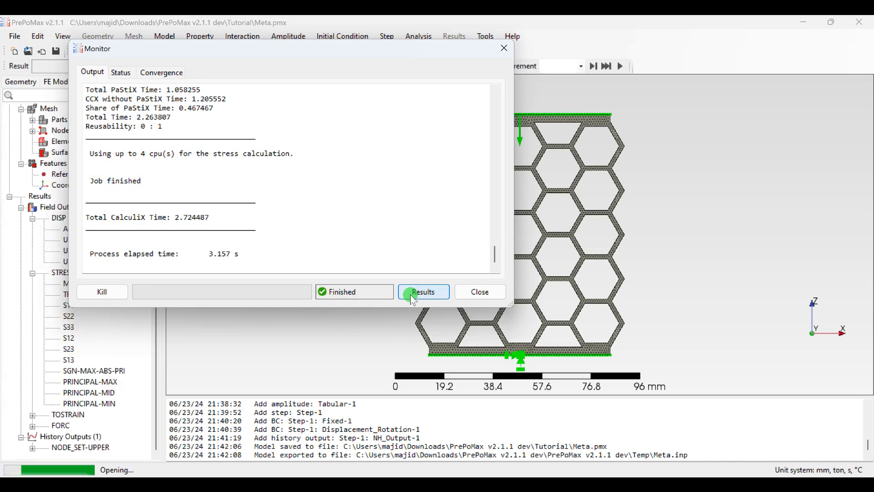
left_click(474, 289)
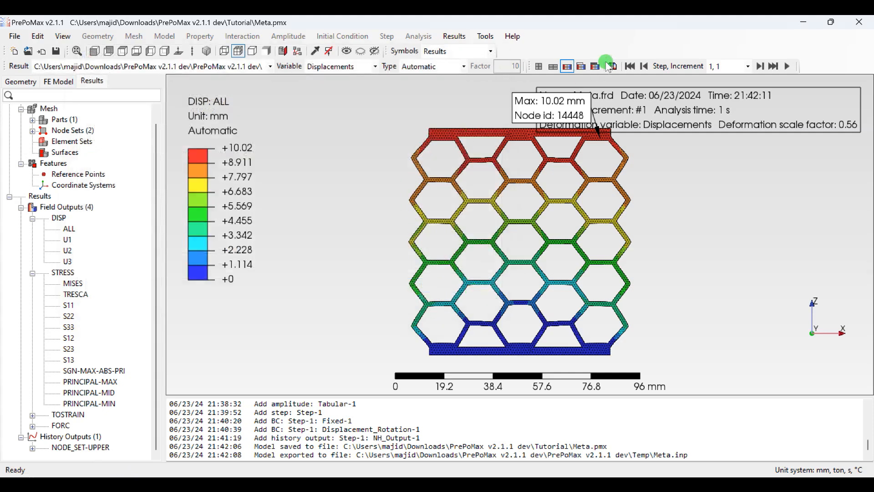
left_click(444, 70)
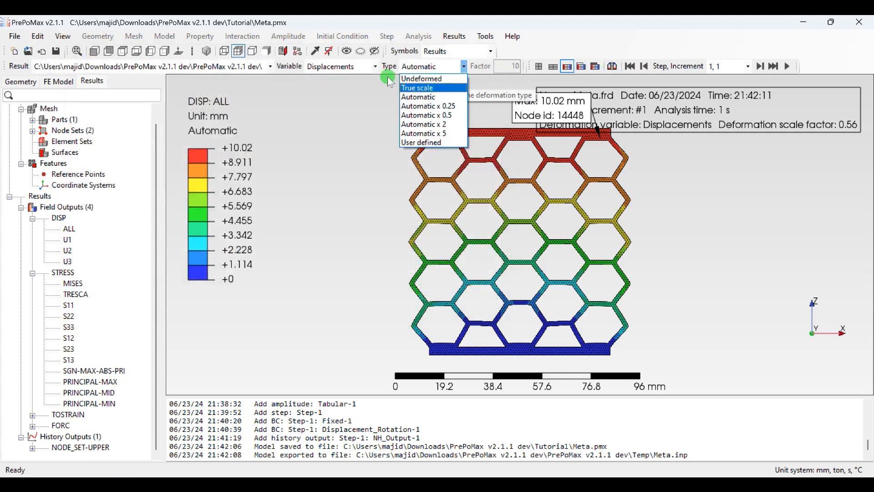
left_click(418, 88)
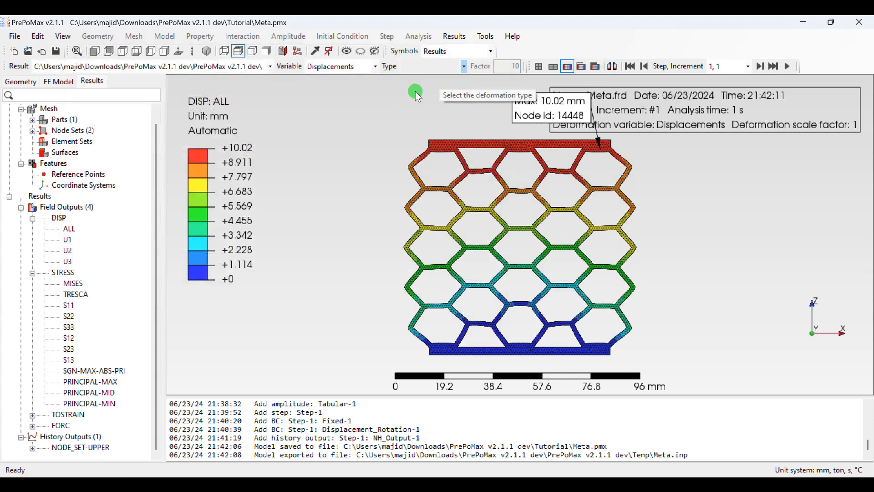
Step: Compare the honeycomb's undeformed shape at increment 0 with its deformed shape at increment 1 in a straight view along the Y axis
left_click(630, 66)
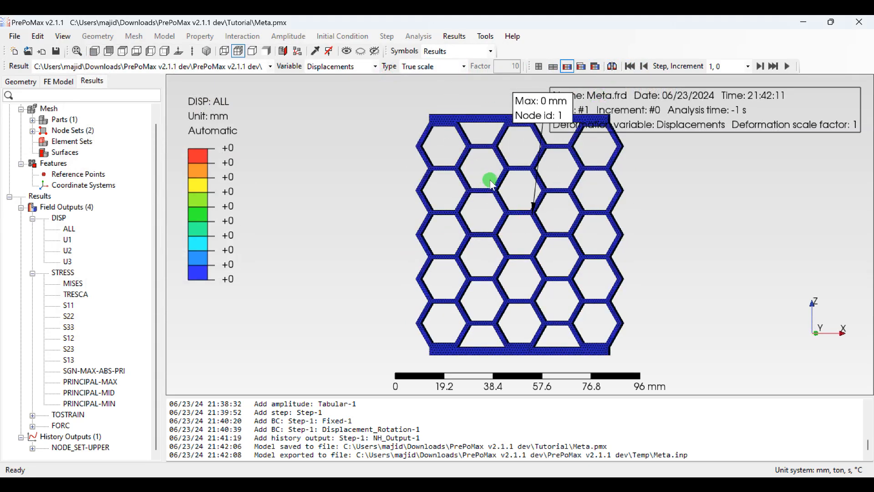
middle_click_drag(506, 198, 386, 191)
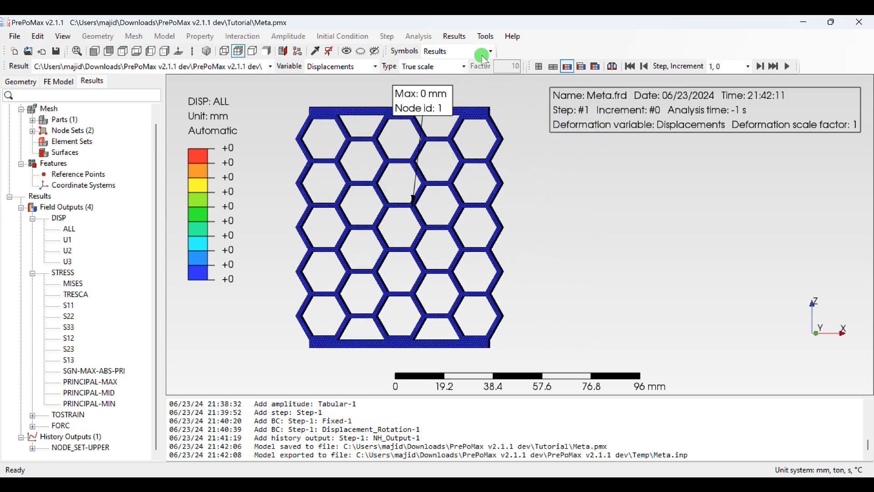
left_click(136, 55)
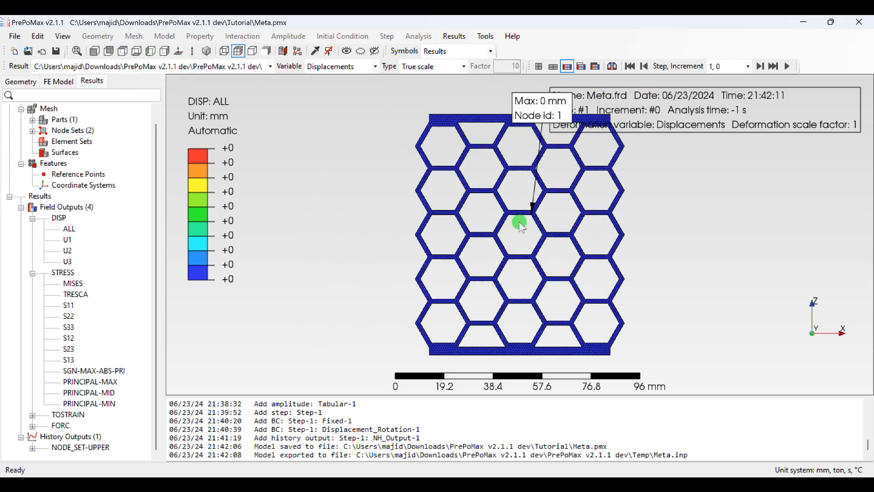
middle_click_drag(513, 221, 380, 217)
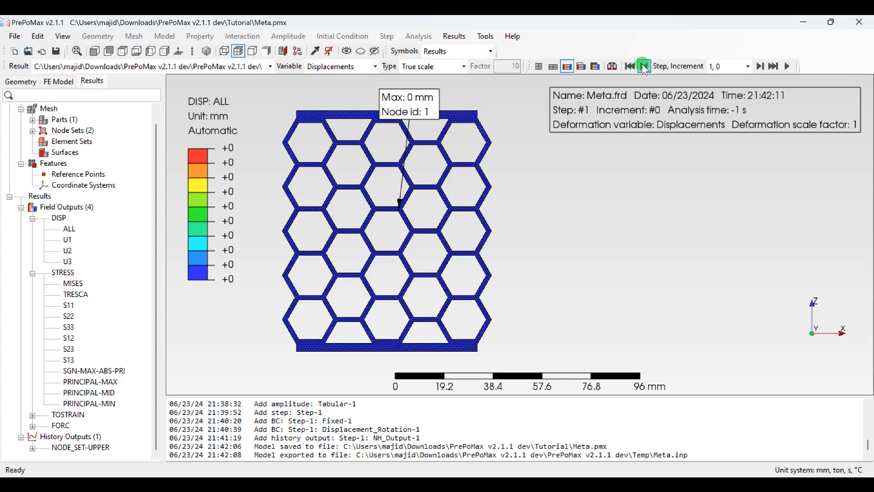
left_click(759, 66)
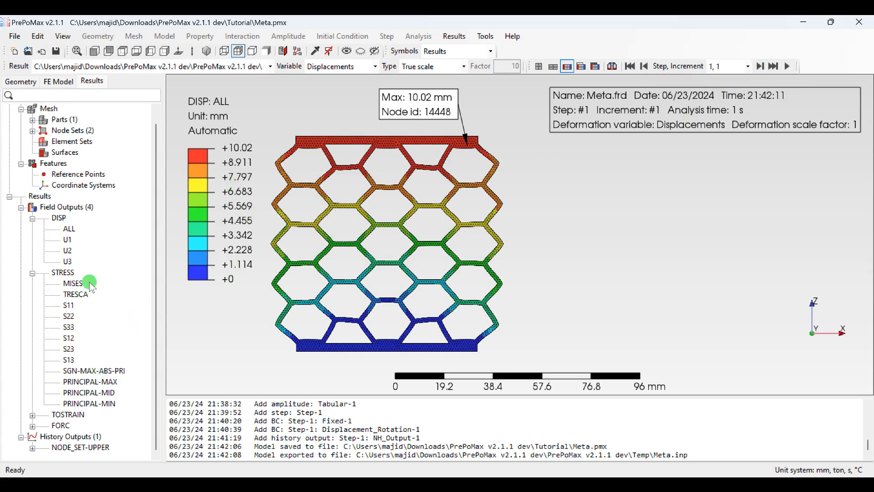
Step: Display the U3 displacement on the honeycomb and compare the first and last increments
left_click(68, 262)
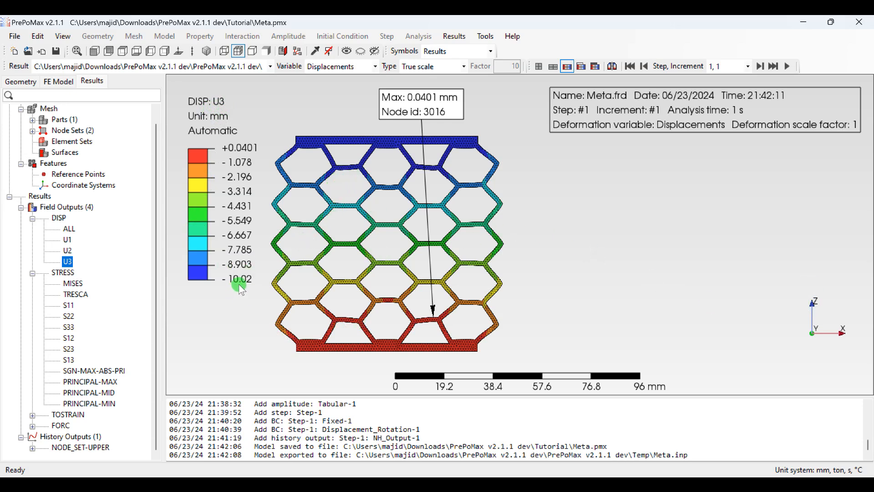
mouse_move(388, 174)
middle_mouse_down()
mouse_move(423, 185)
mouse_move(449, 224)
mouse_move(446, 235)
mouse_move(406, 234)
middle_mouse_up()
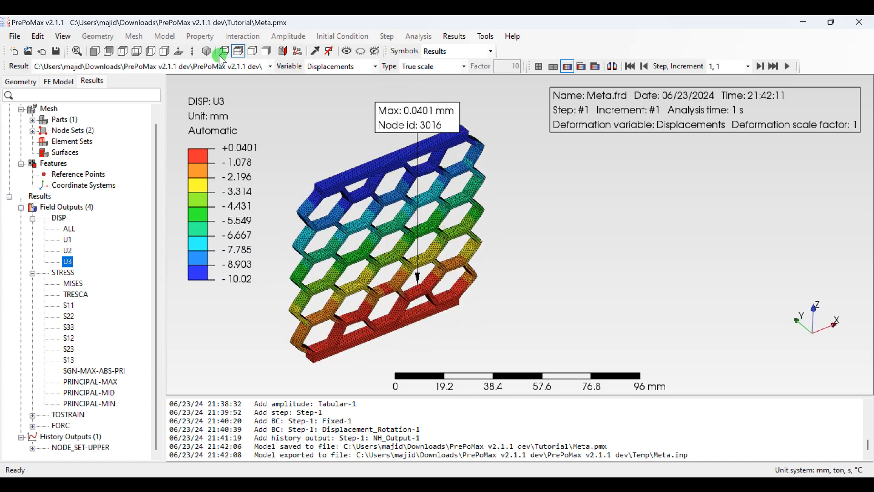
left_click(138, 52)
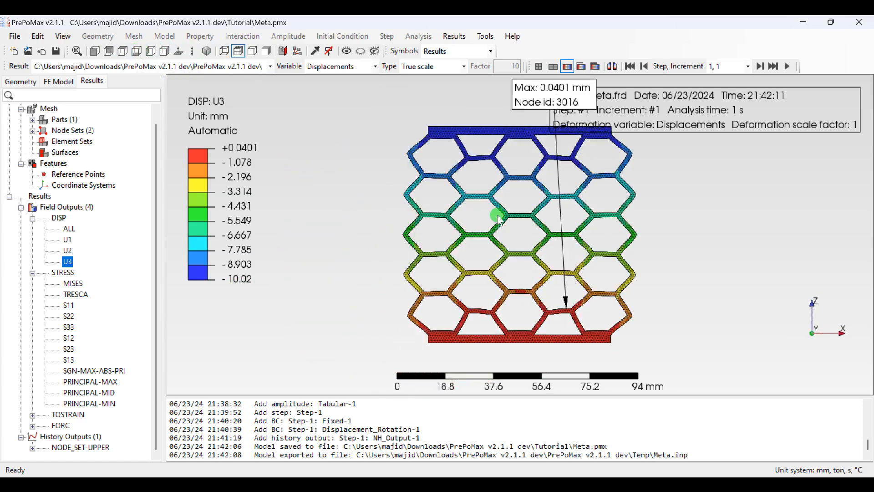
mouse_move(500, 220)
middle_mouse_down("shift")
mouse_move(468, 205)
mouse_move(414, 203)
mouse_move(392, 228)
mouse_move(417, 233)
middle_mouse_up("shift")
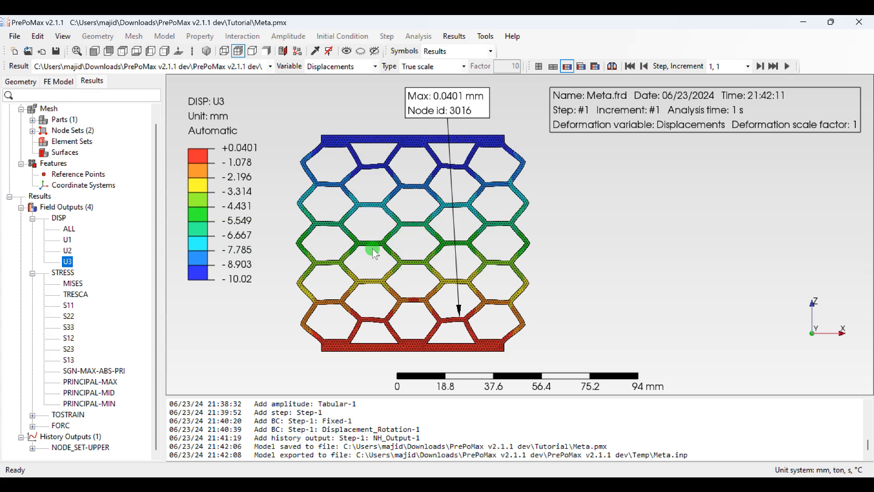
left_click(630, 66)
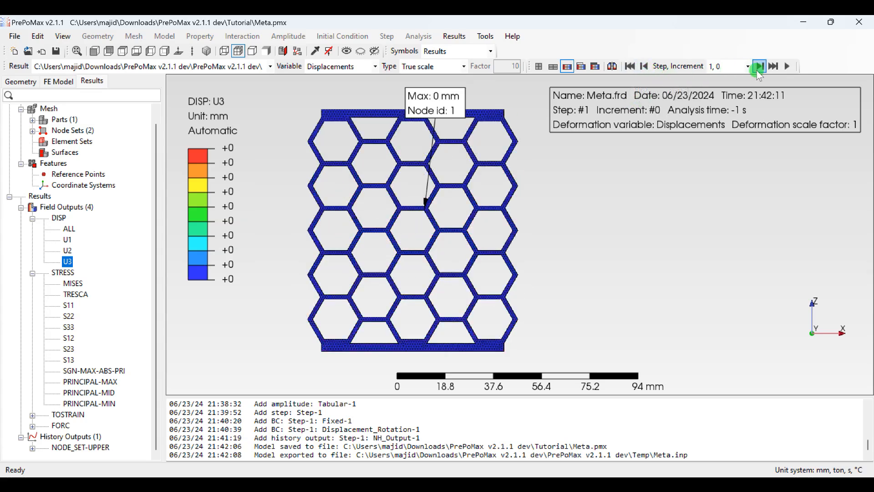
left_click(773, 67)
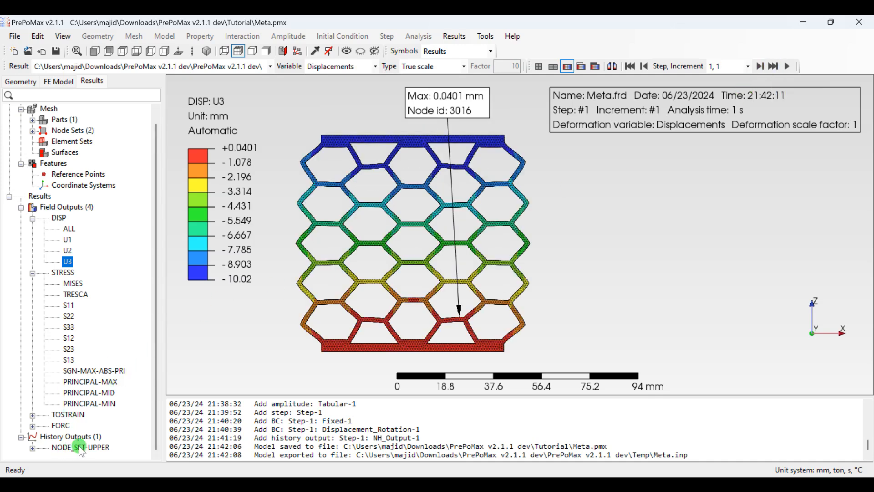
Step: Examine the RF3 total force in the history output of NODE_SET-UPPER
left_click(32, 448)
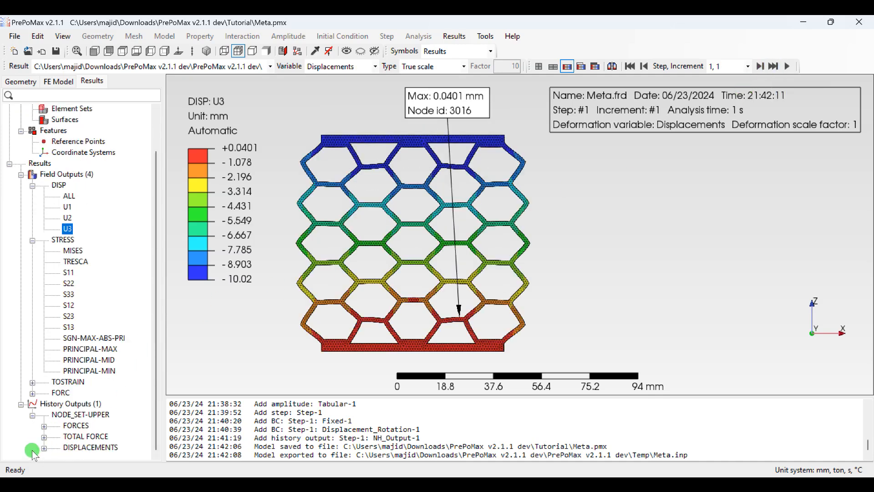
right_click(87, 441)
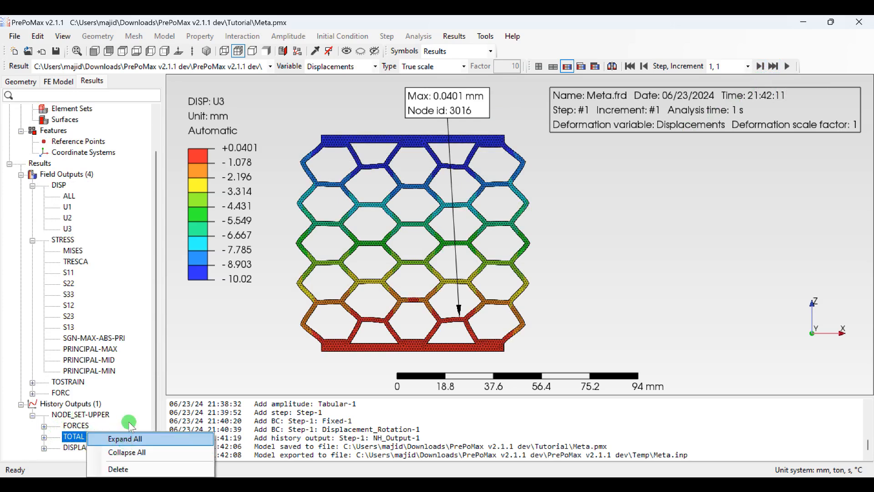
left_click(118, 427)
left_click(101, 436)
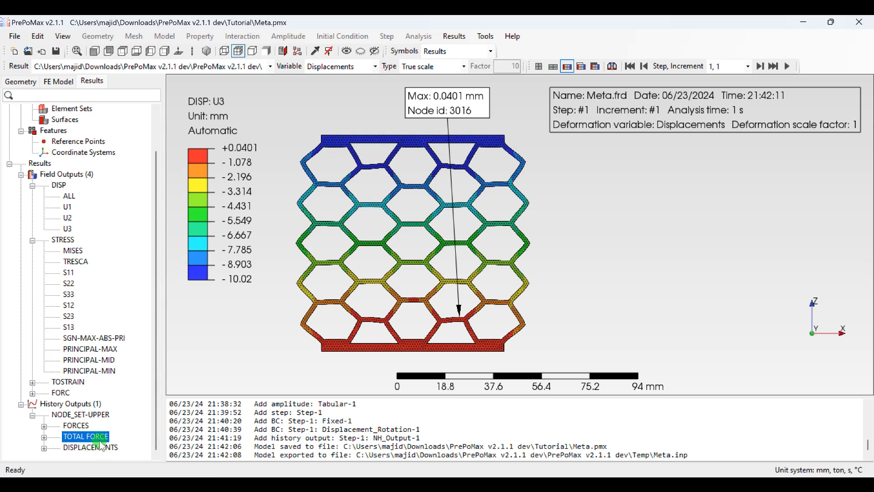
left_click(43, 436)
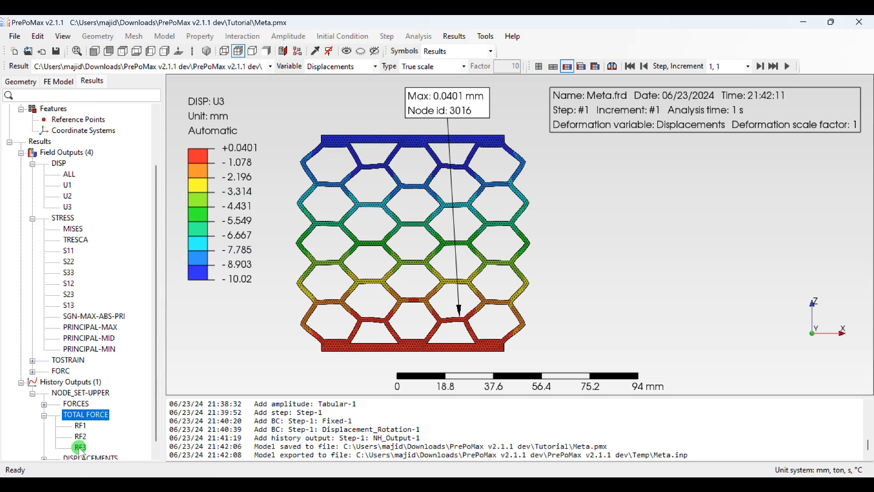
double_click(80, 447)
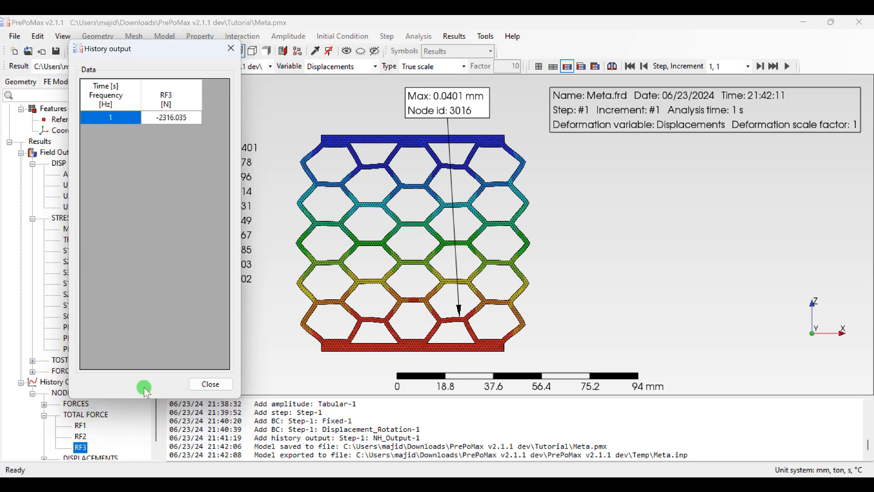
left_click(176, 118)
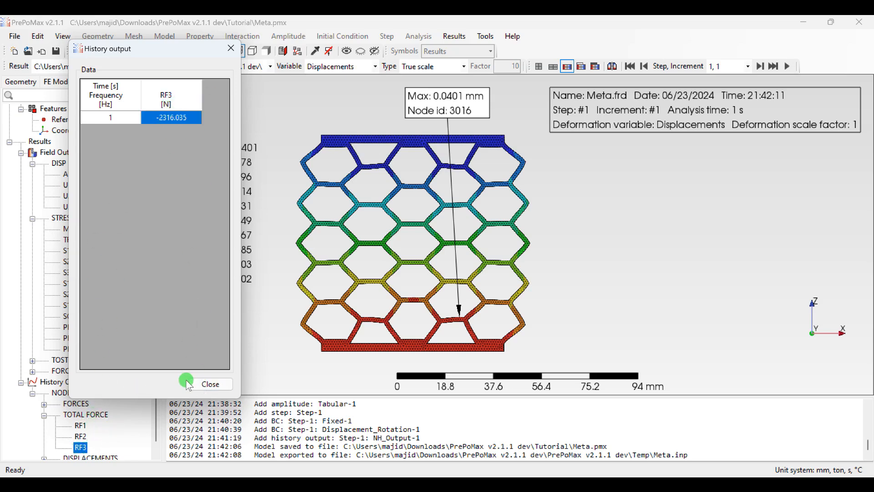
left_click(87, 419)
Step: Examine the U3 displacements of the NODE_SET-UPPER nodes in the history output, then close the table
left_click(43, 459)
left_click(80, 447)
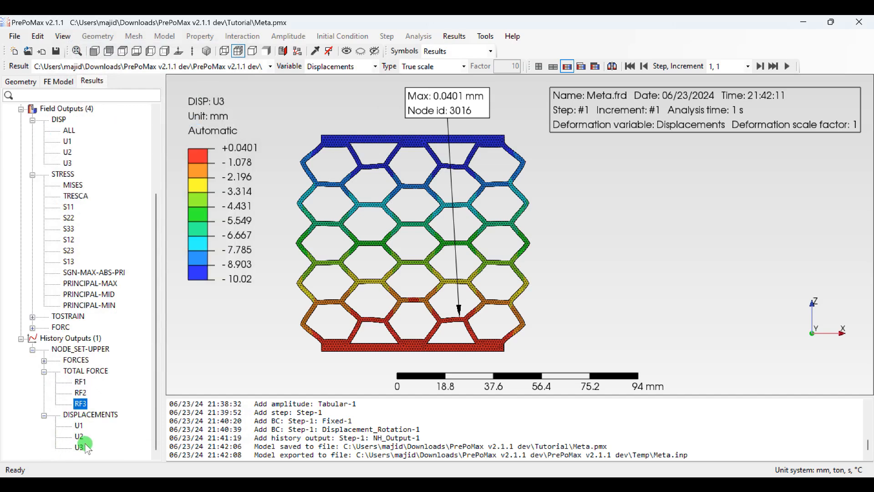
left_click(503, 276)
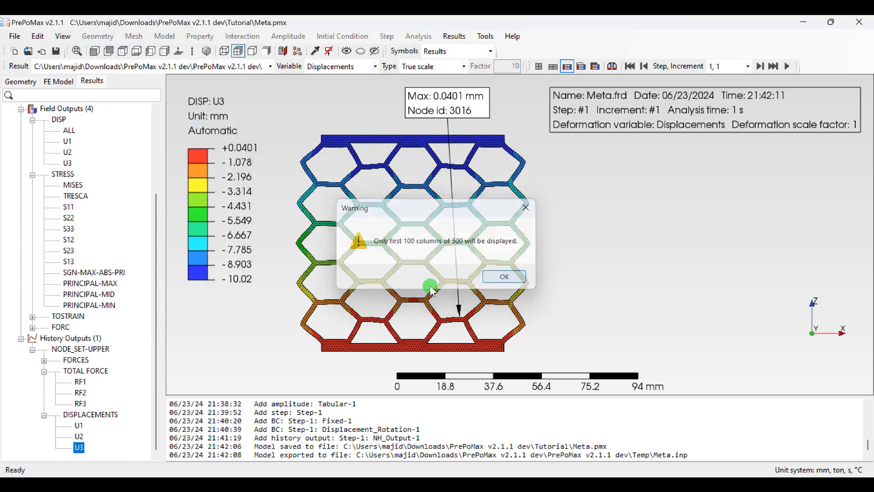
double_click(79, 447)
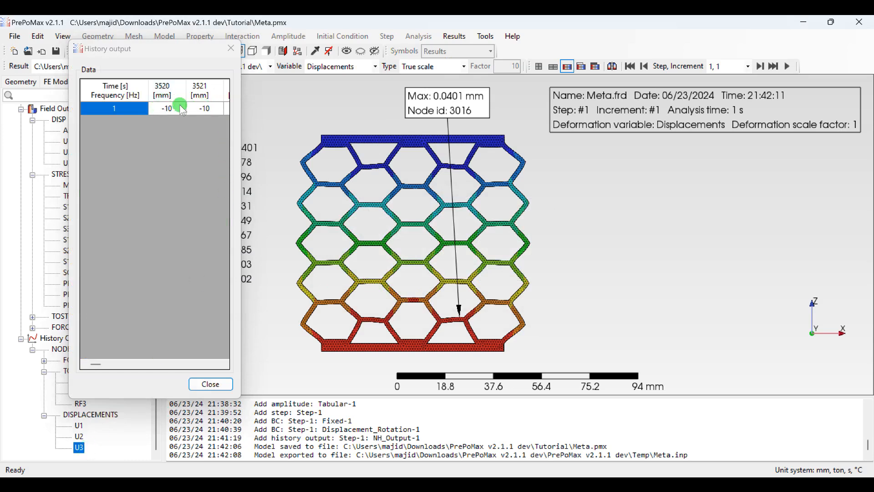
left_click(211, 384)
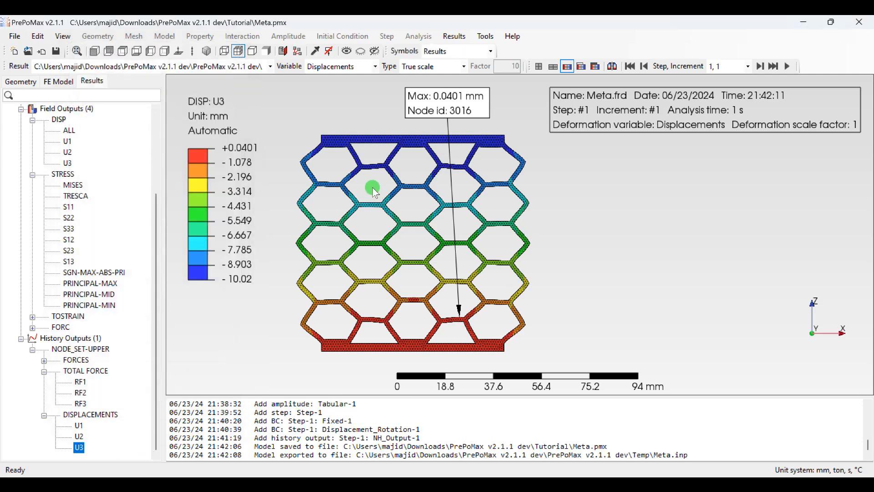
scroll(377, 193, "down", 1)
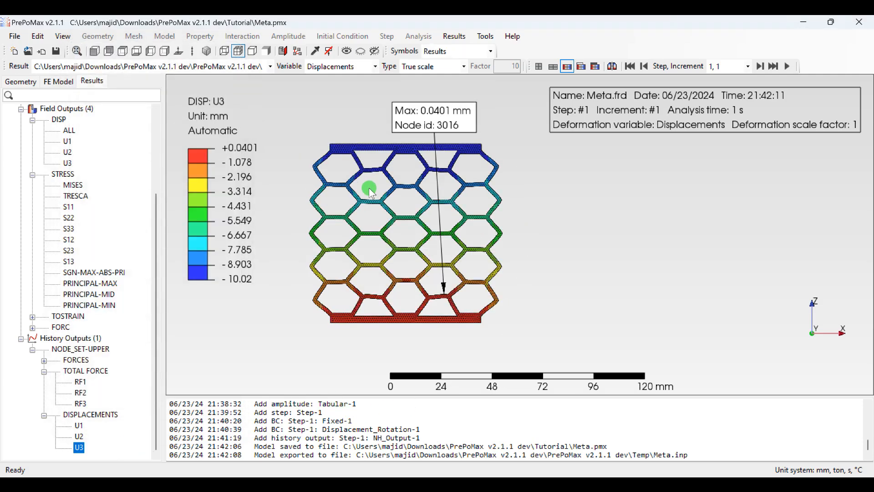